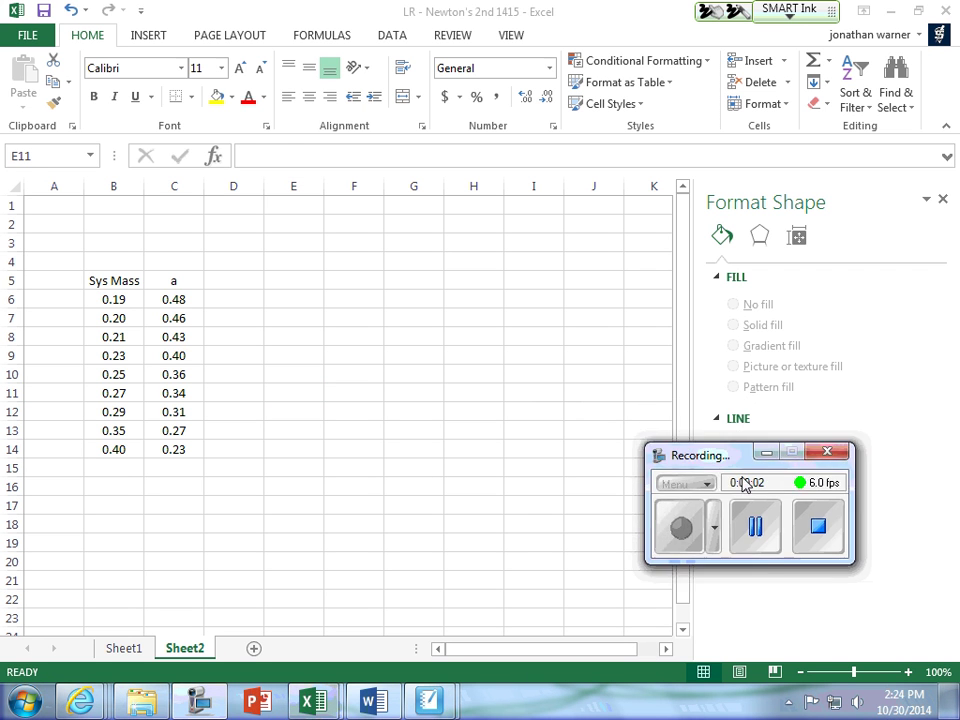
Close the Format Shape pane and select the Sys Mass and a columns, with and without headers
left_click(942, 199)
left_click_drag(116, 287, 164, 449)
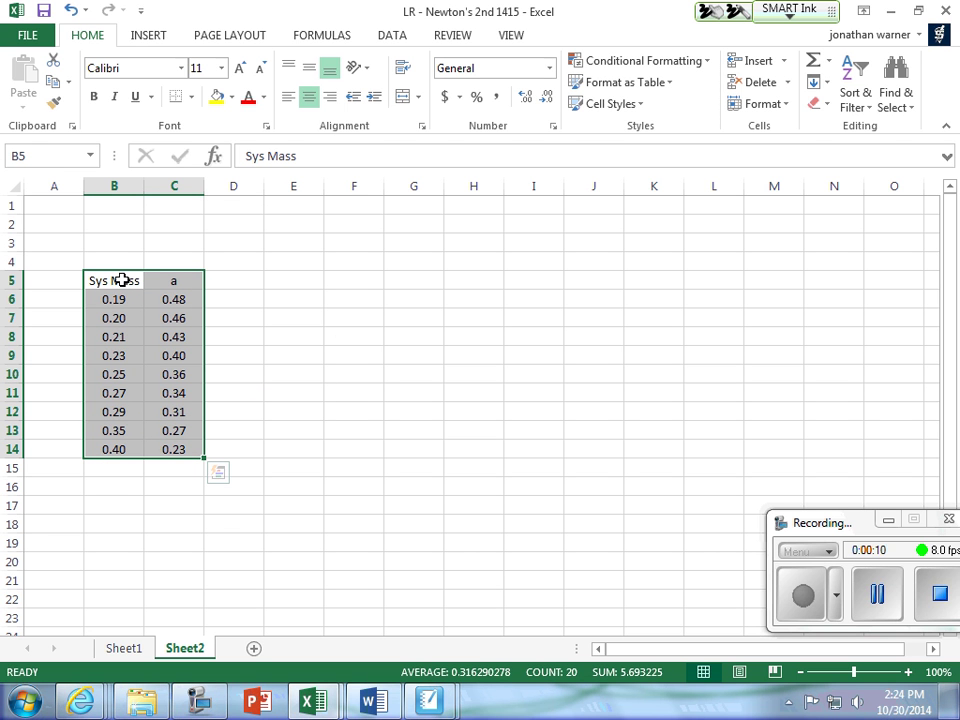
left_click_drag(120, 298, 131, 448)
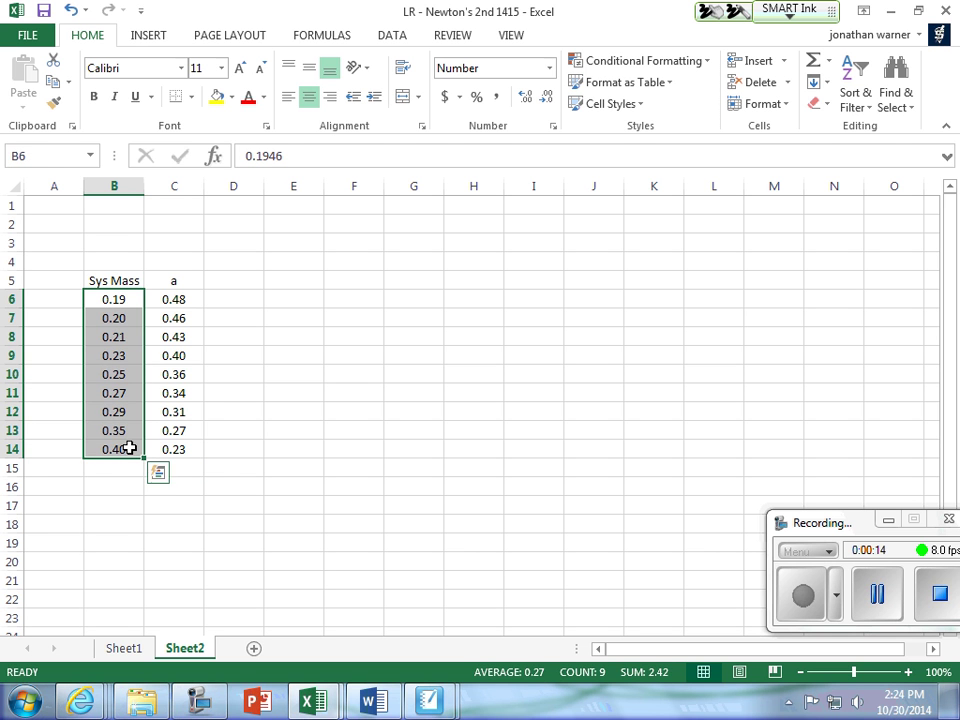
left_click_drag(176, 299, 175, 449)
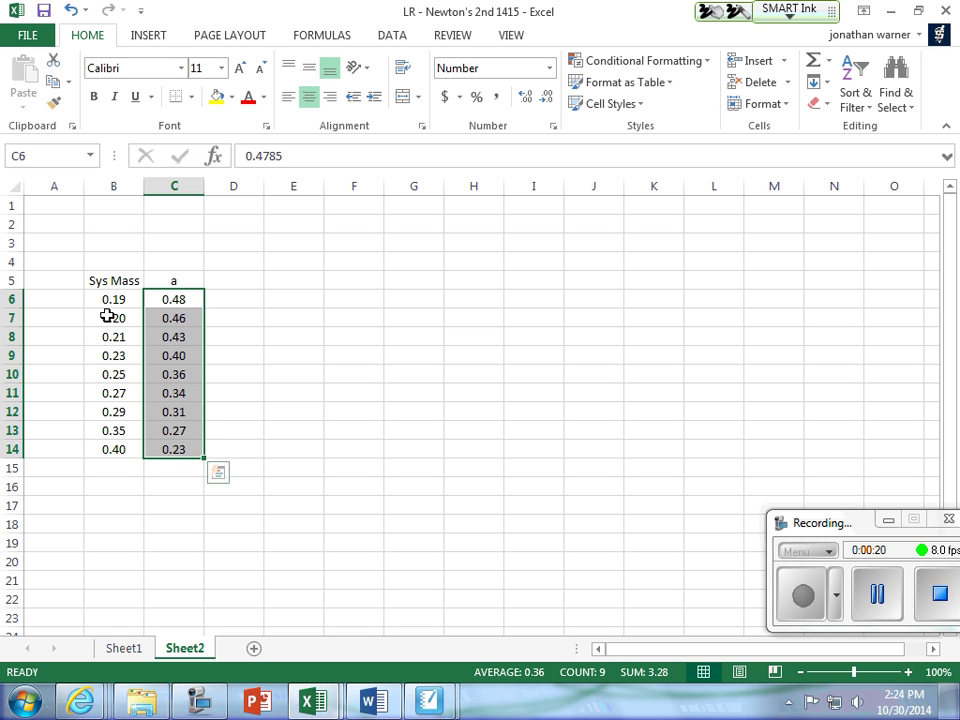
Step down through the Sys Mass and a values from row 6 to C14
left_click_drag(125, 308, 129, 302)
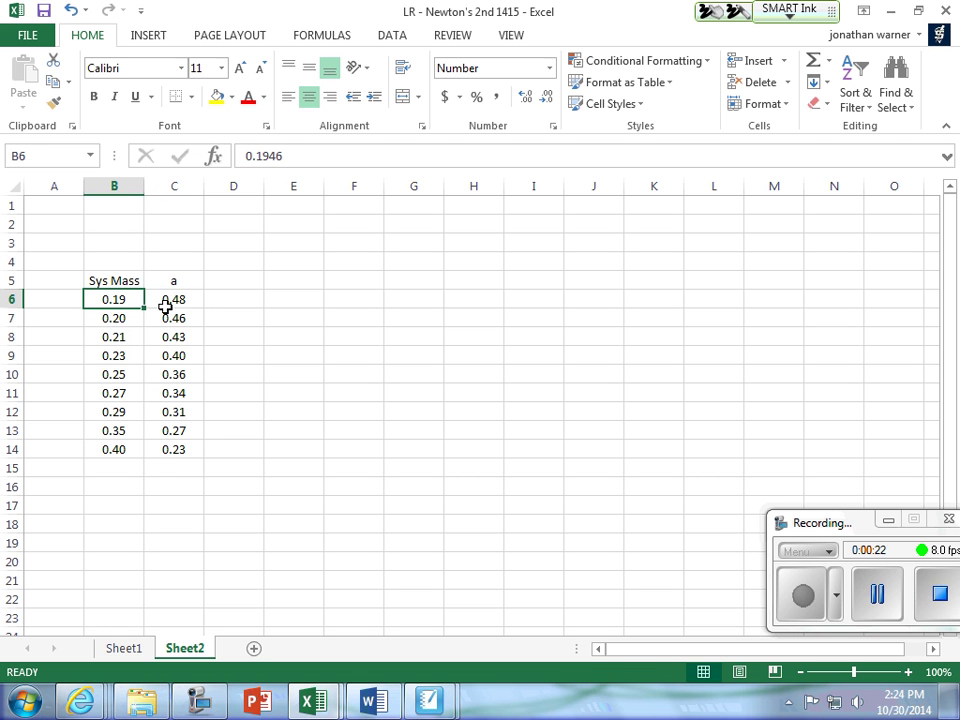
key("Down")
key("Down")
key("Down")
key("Down")
key("Down")
left_click(180, 300)
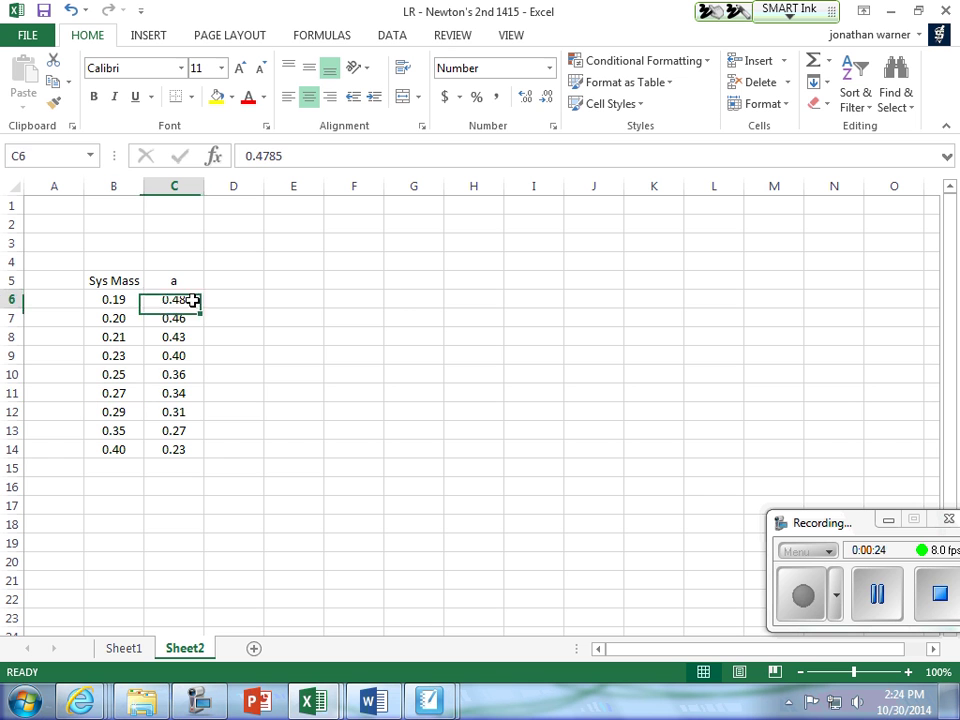
key("Down")
key("Down")
key("Down")
key("Down")
key("Down")
key("Down")
key("Down")
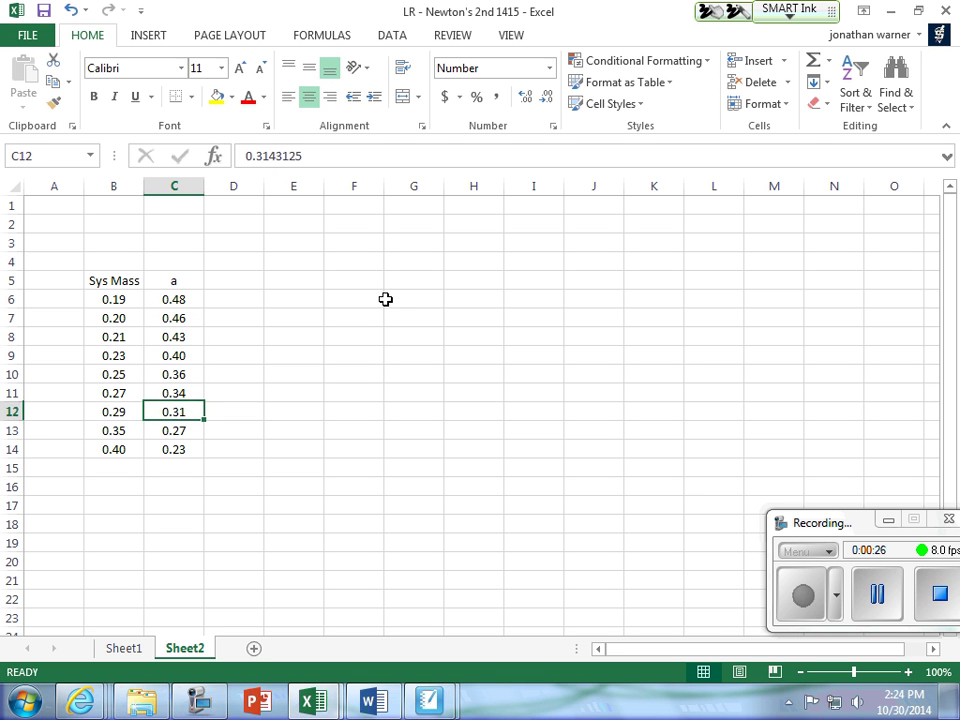
key("Down")
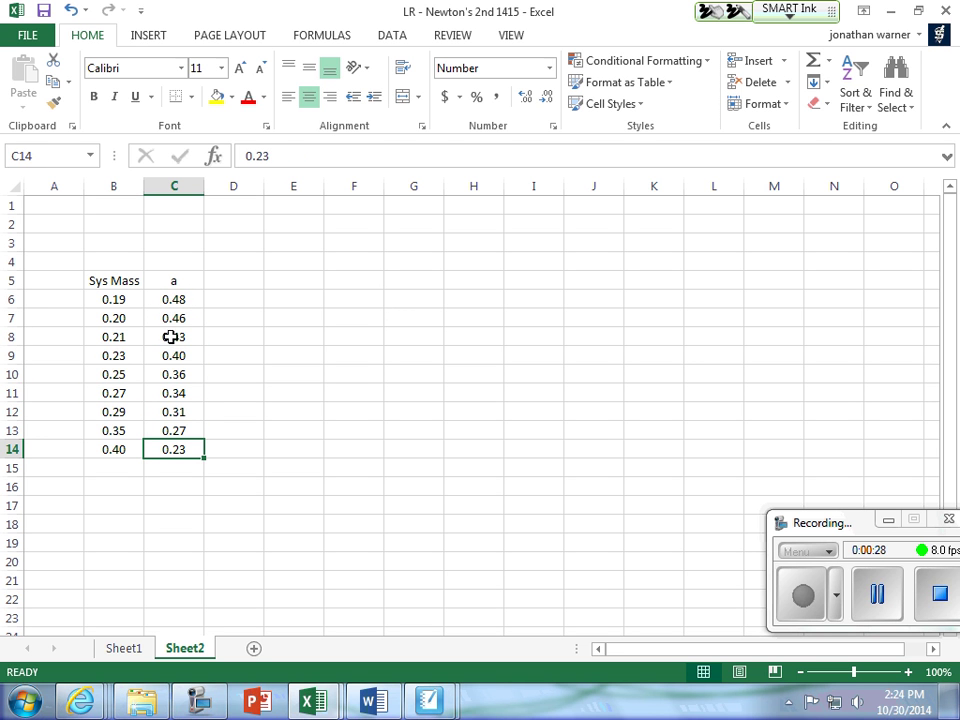
Select the row 7 pair, then B7 with B14 and C7 with C14, and clear the selection
left_click_drag(130, 318, 176, 318)
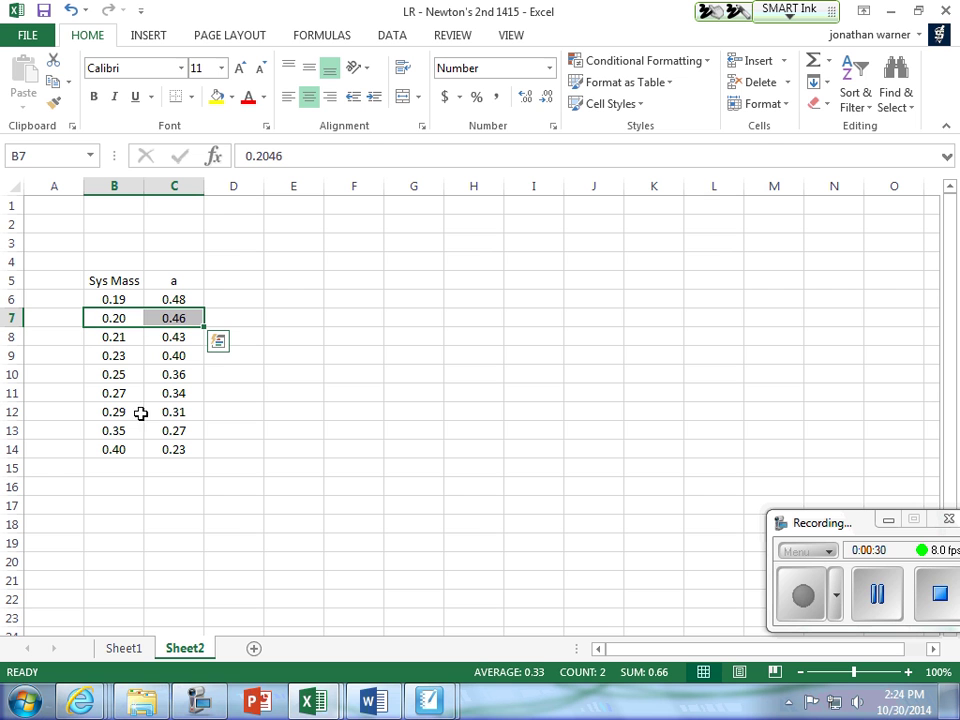
left_click(97, 316)
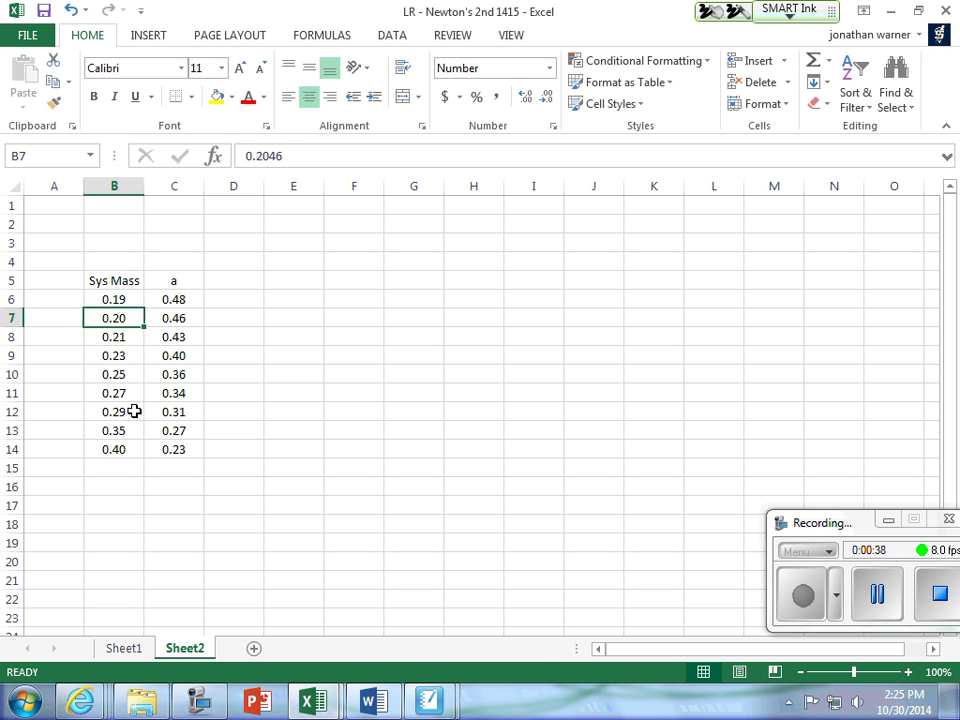
left_click(127, 451, "ctrl")
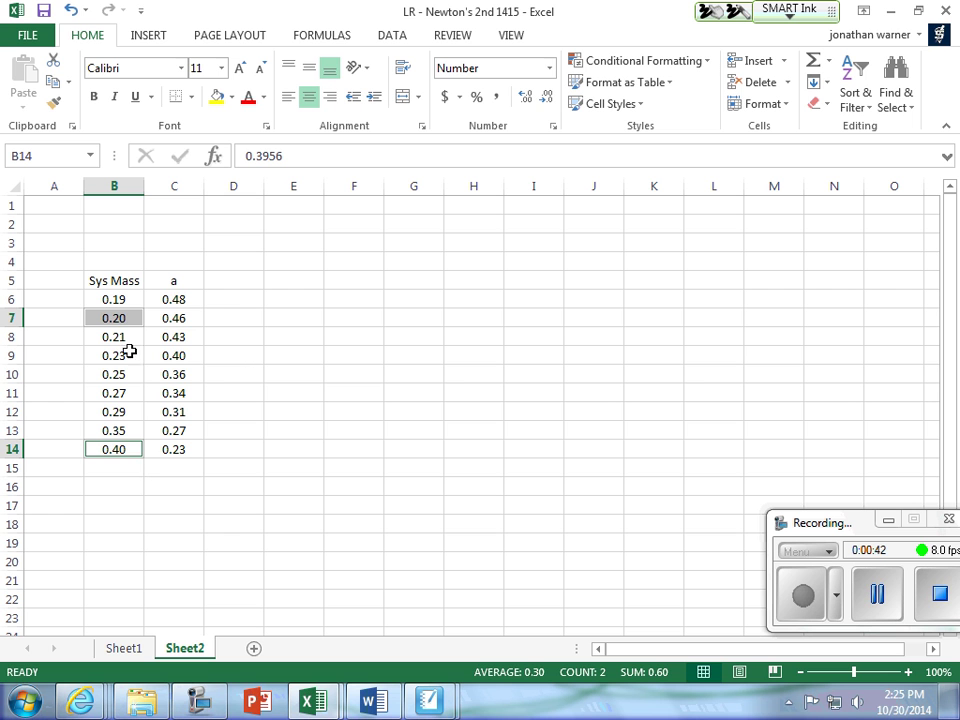
left_click(191, 318)
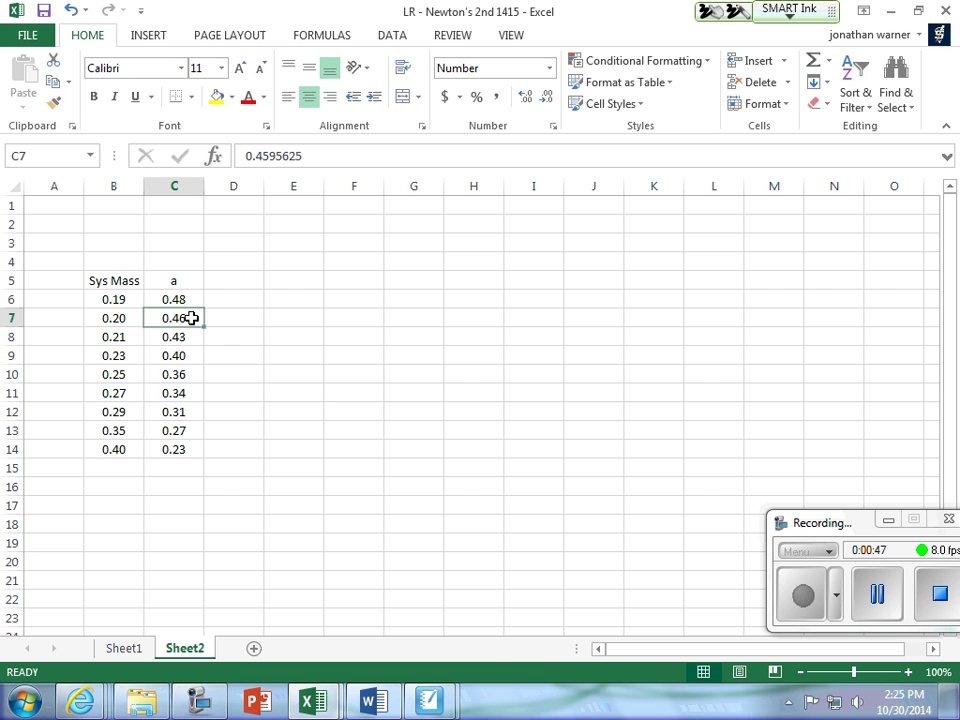
left_click(186, 450, "ctrl")
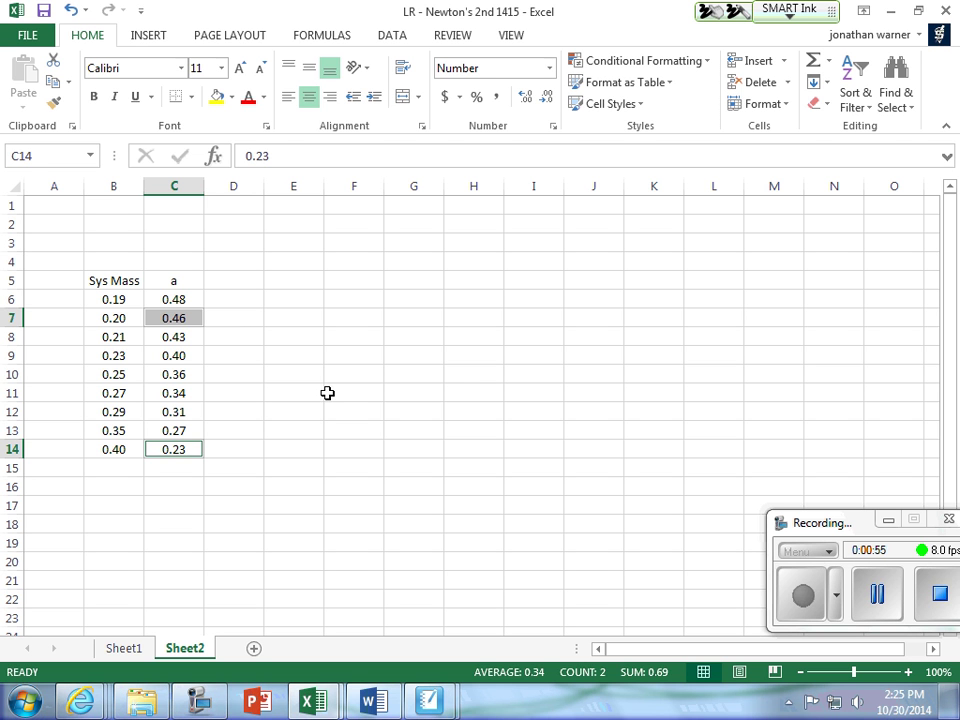
left_click(327, 393)
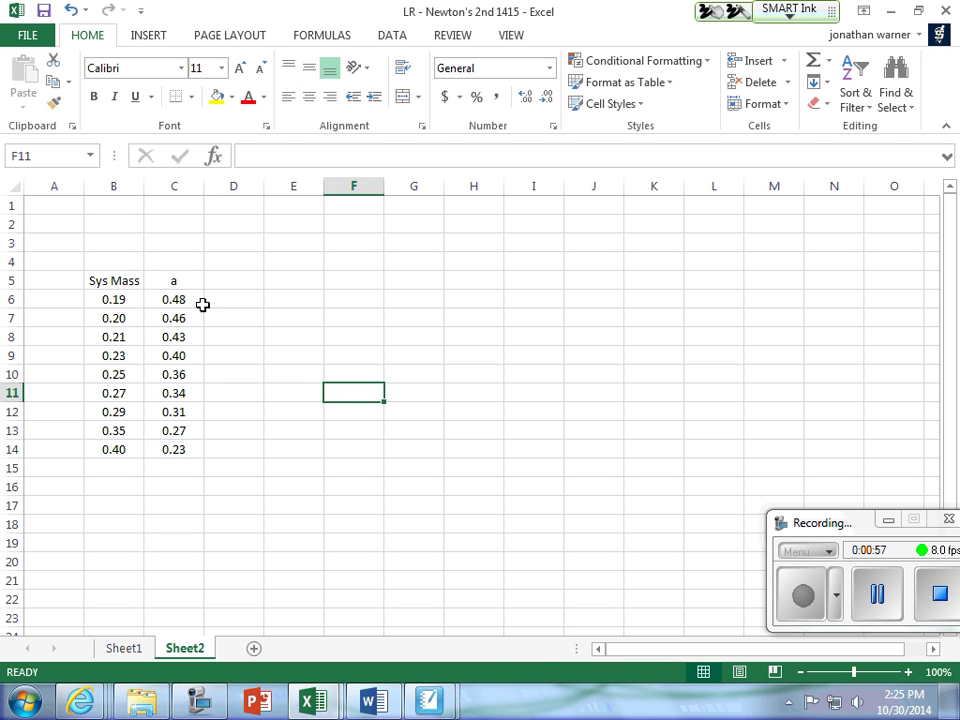
Select B5:C14, covering both the Sys Mass and a columns with their headers
left_click_drag(186, 300, 189, 463)
left_click_drag(186, 295, 193, 450)
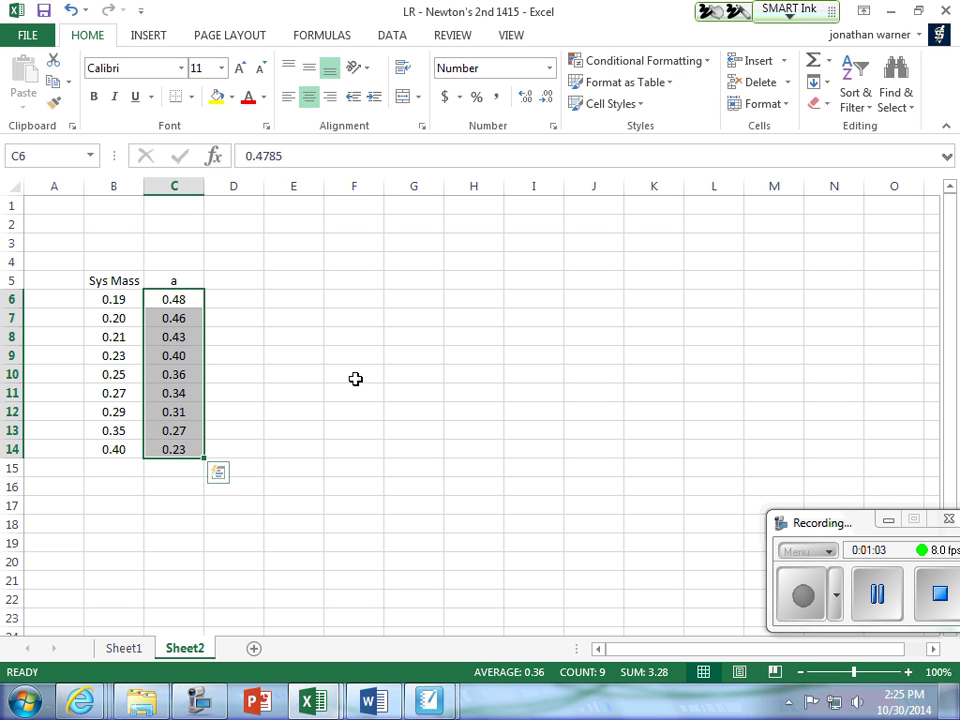
left_click(354, 379)
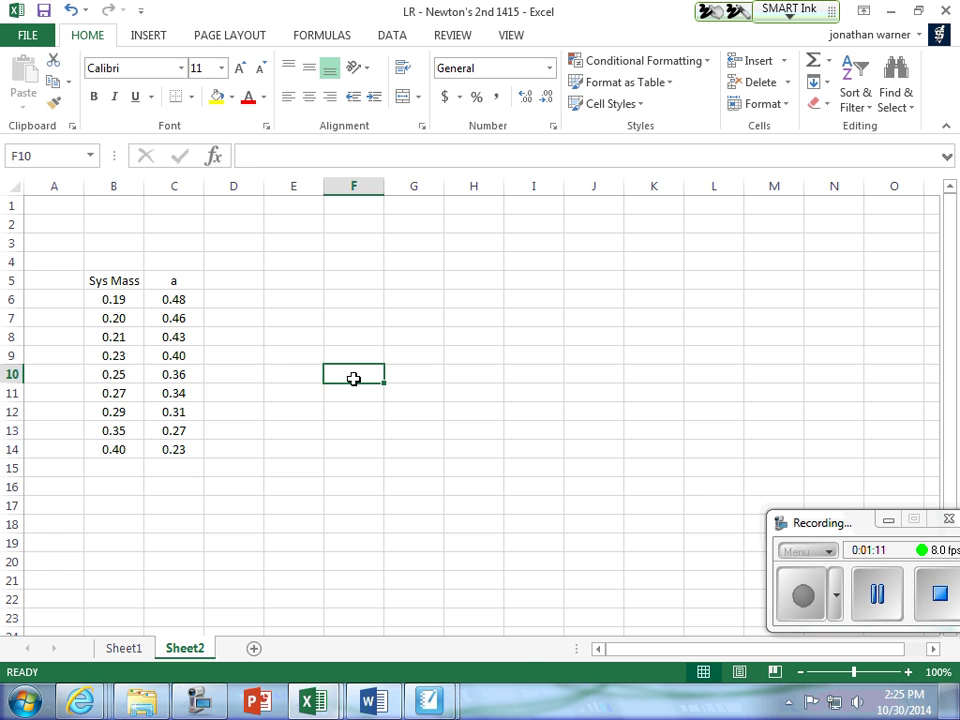
left_click_drag(119, 281, 116, 450)
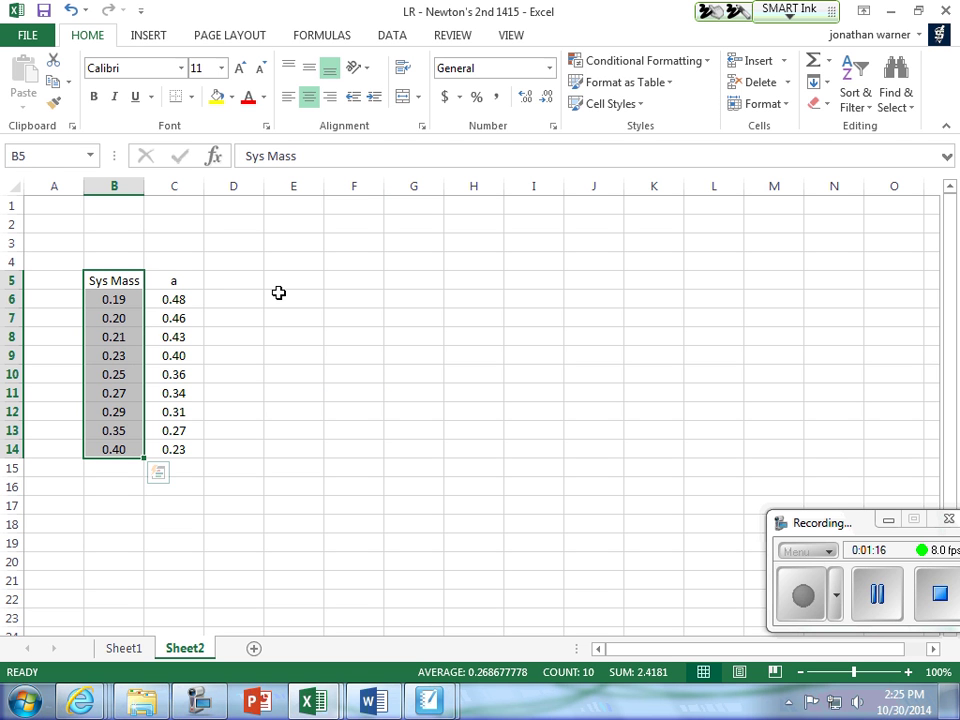
left_click_drag(105, 279, 105, 452)
left_click_drag(180, 283, 191, 446)
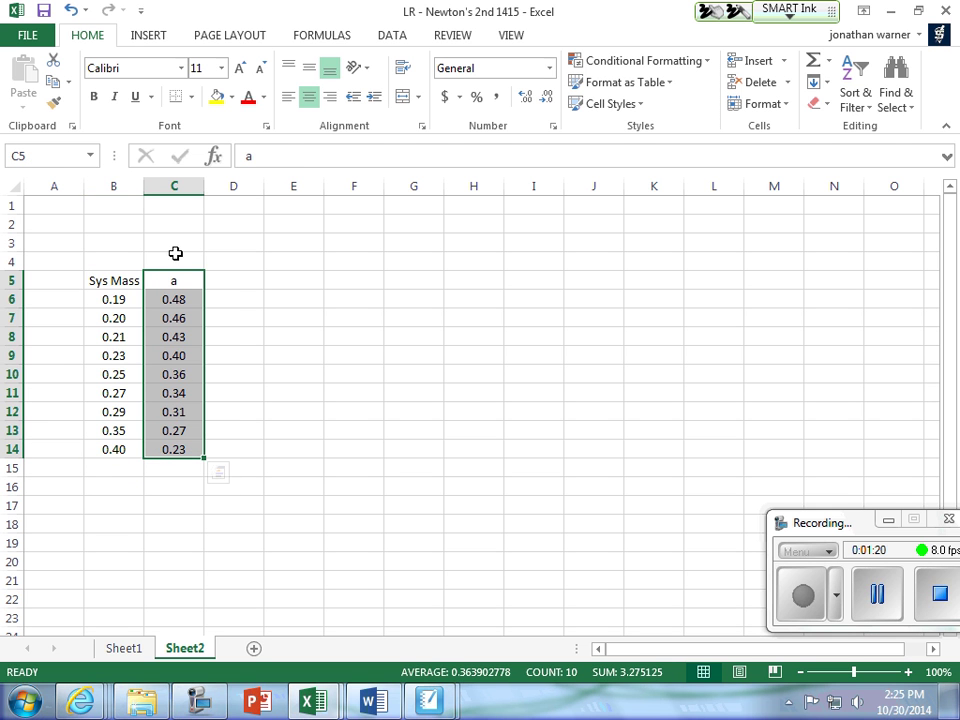
left_click_drag(116, 280, 182, 448)
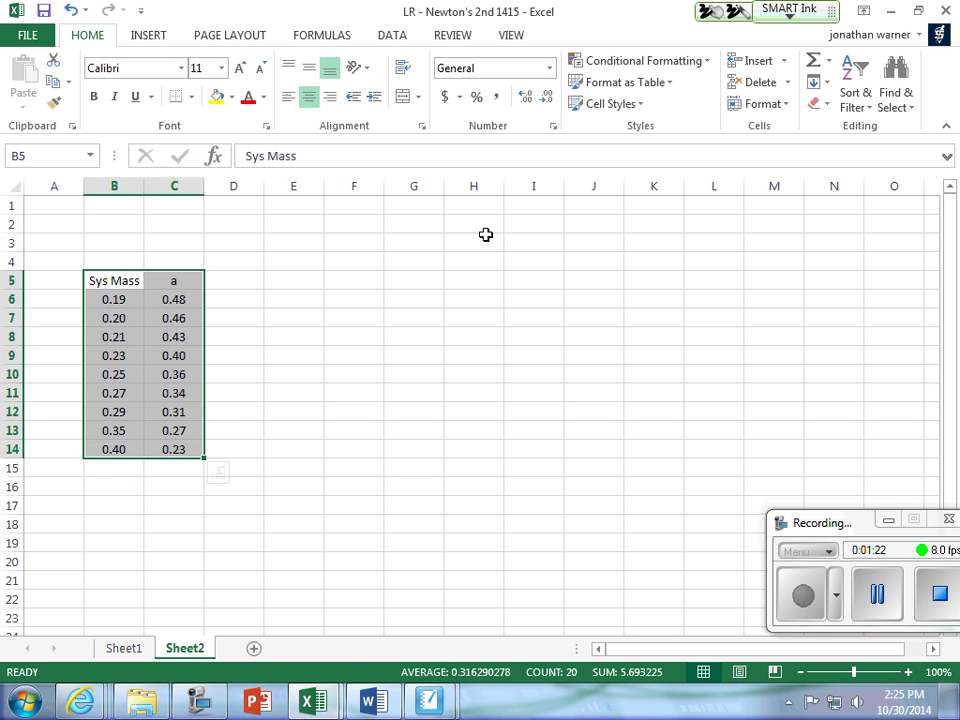
left_click_drag(103, 277, 175, 450)
Insert a markers-only Scatter chart of the selected Sys Mass and a data
left_click(160, 36)
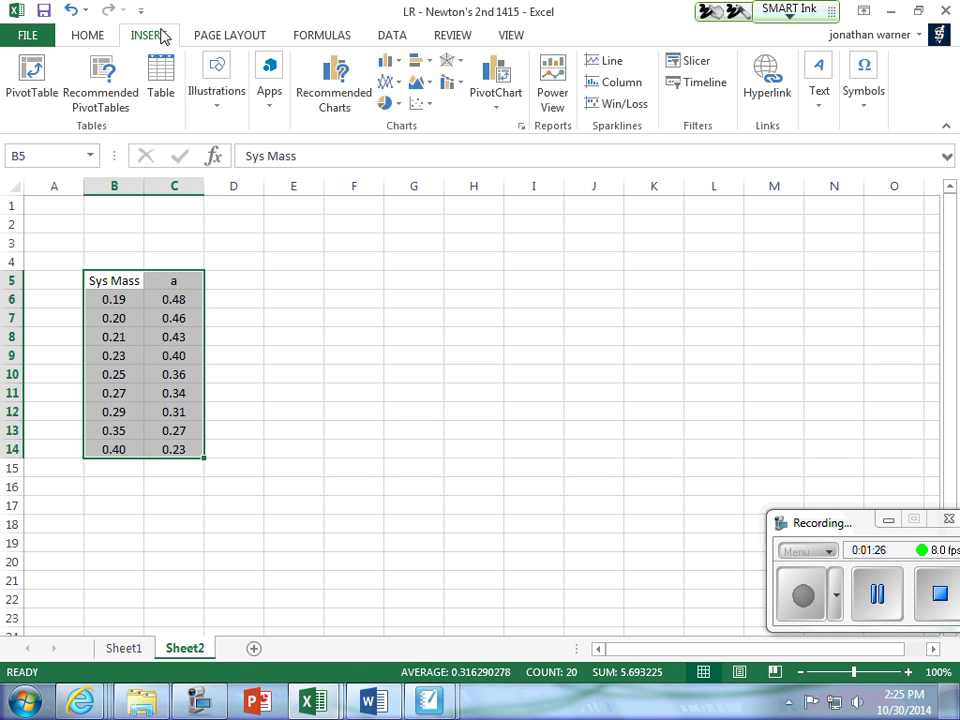
left_click(419, 106)
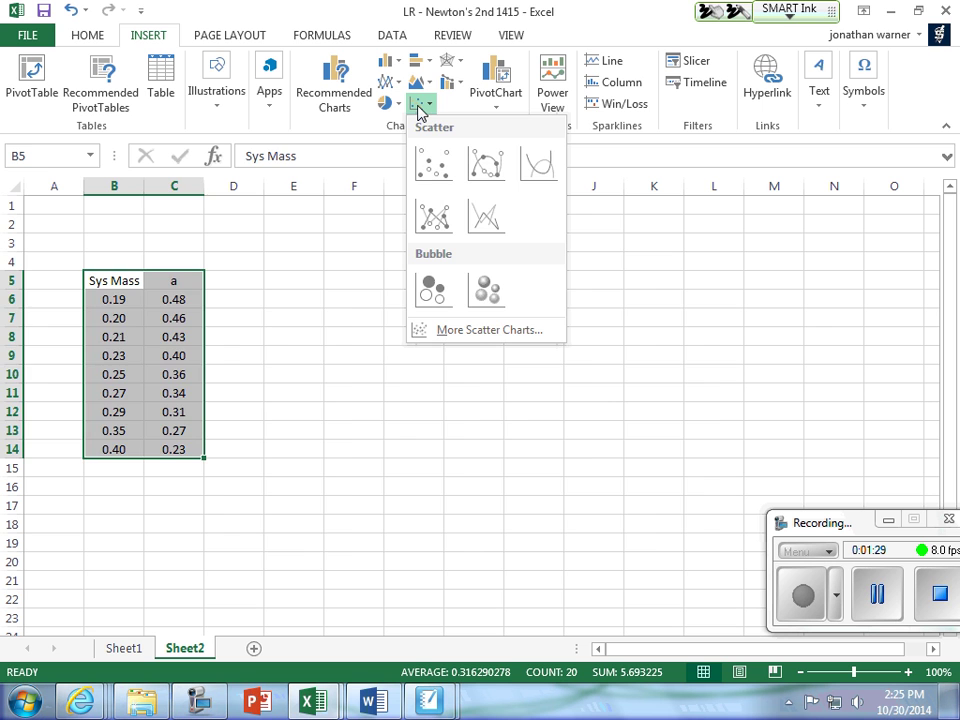
left_click(428, 175)
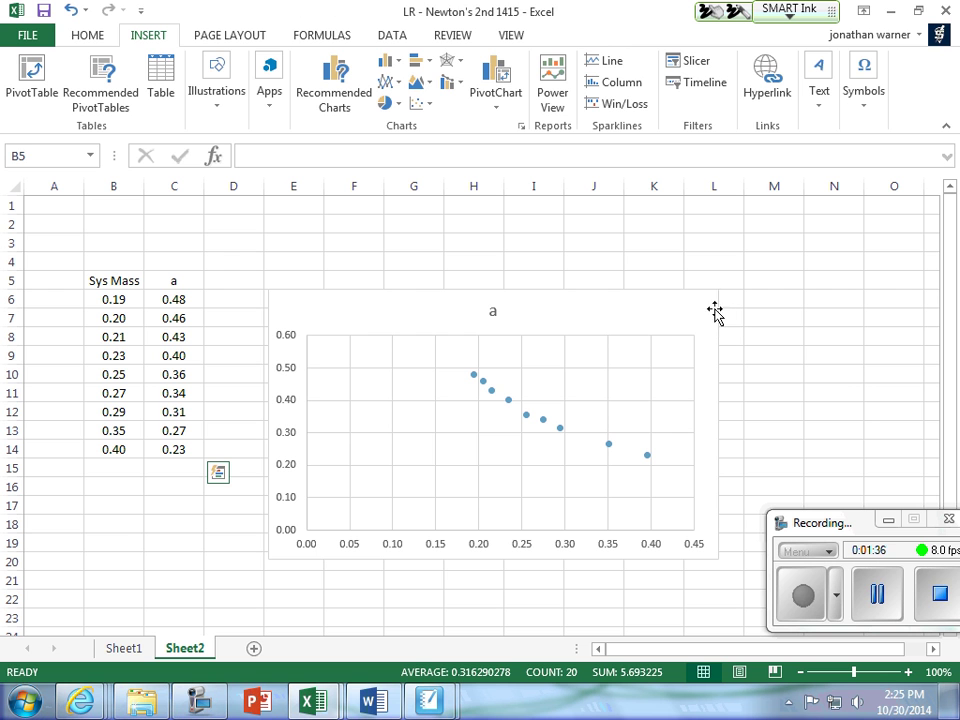
Replace the chart title 'a' with the text 'kjfsalkdjfalso'
left_click(484, 316)
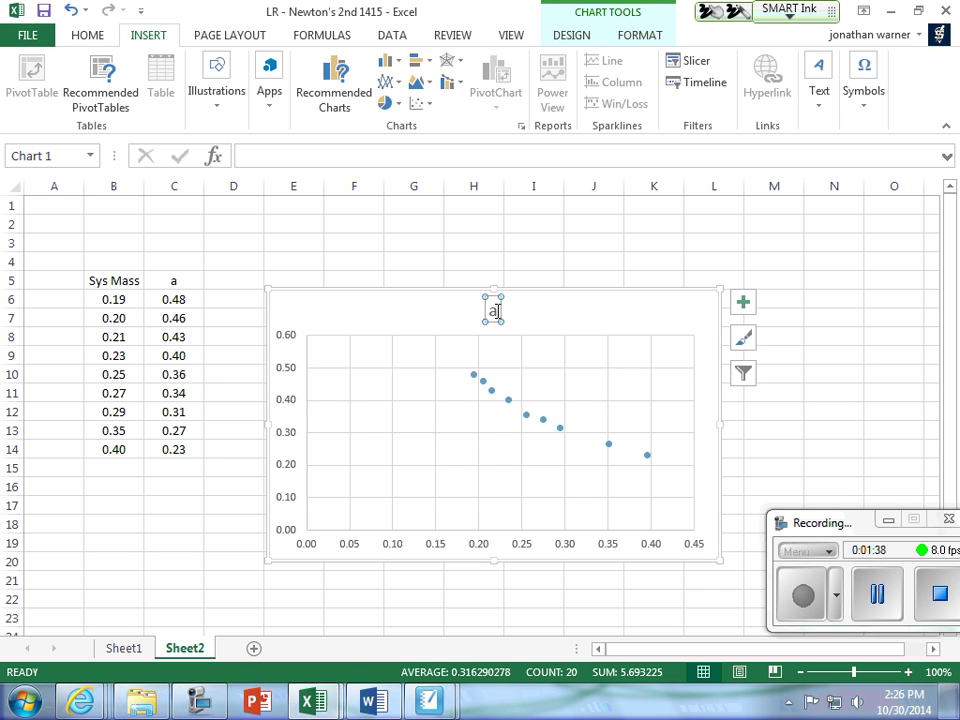
double_click(492, 312)
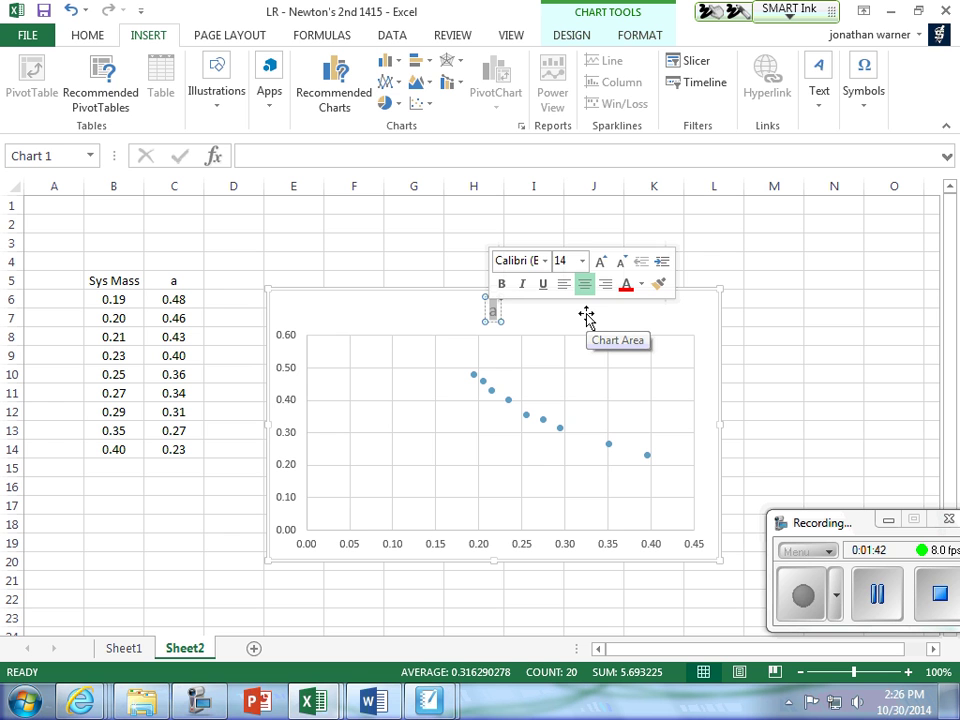
type("kjfsalkdjfalso")
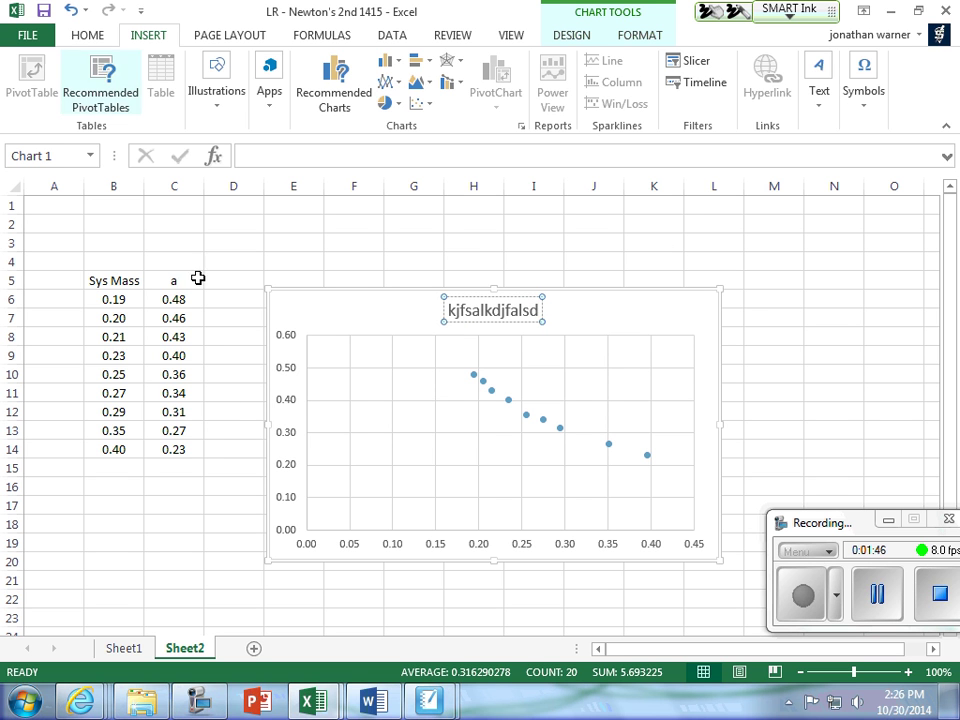
left_click(300, 366)
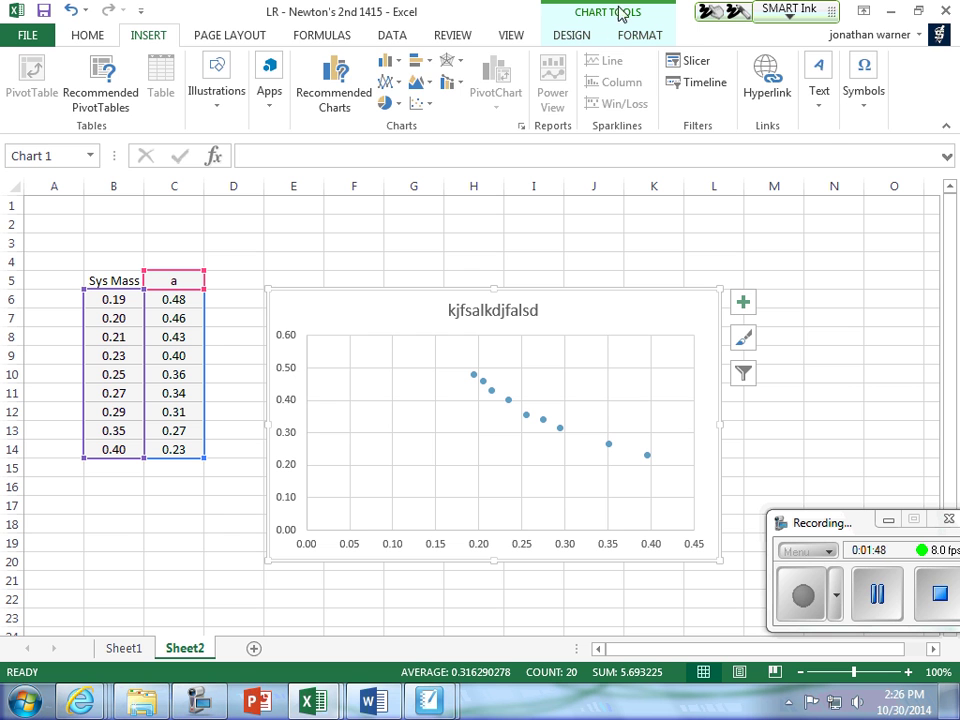
Turn on Axis Titles in Chart Elements and select the vertical and horizontal title text
left_click(564, 36)
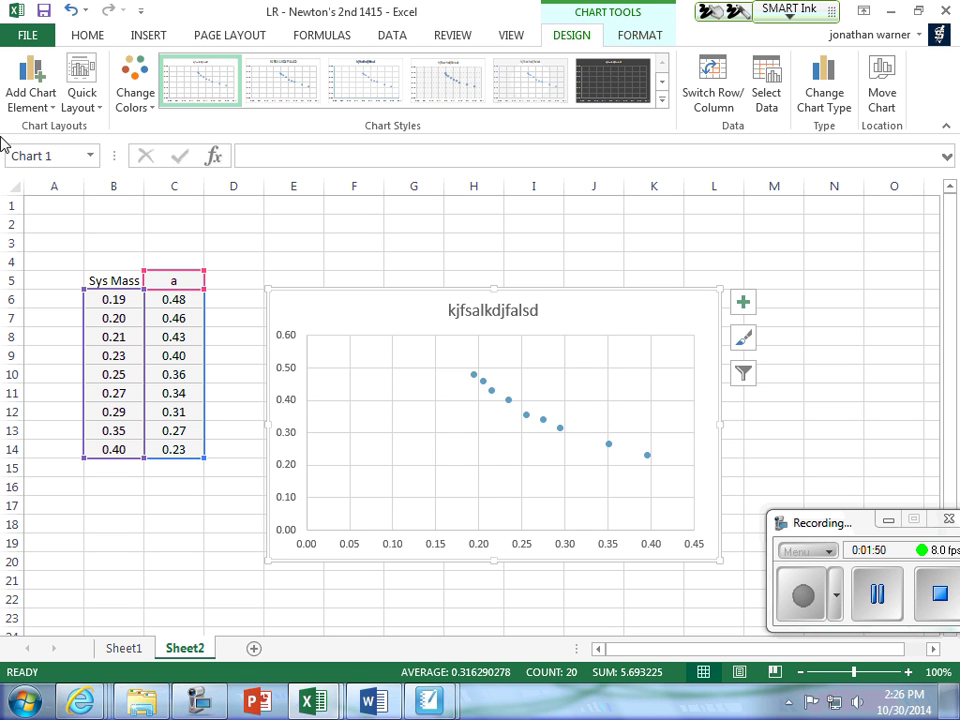
left_click(744, 304)
left_click(838, 343)
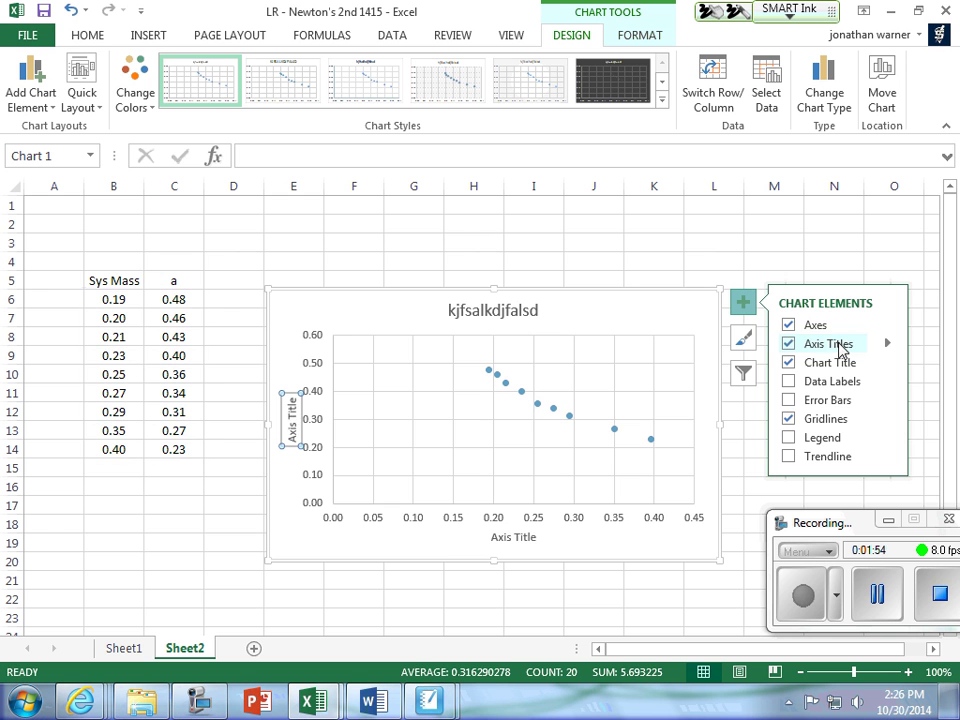
left_click(286, 427)
triple_click(292, 422)
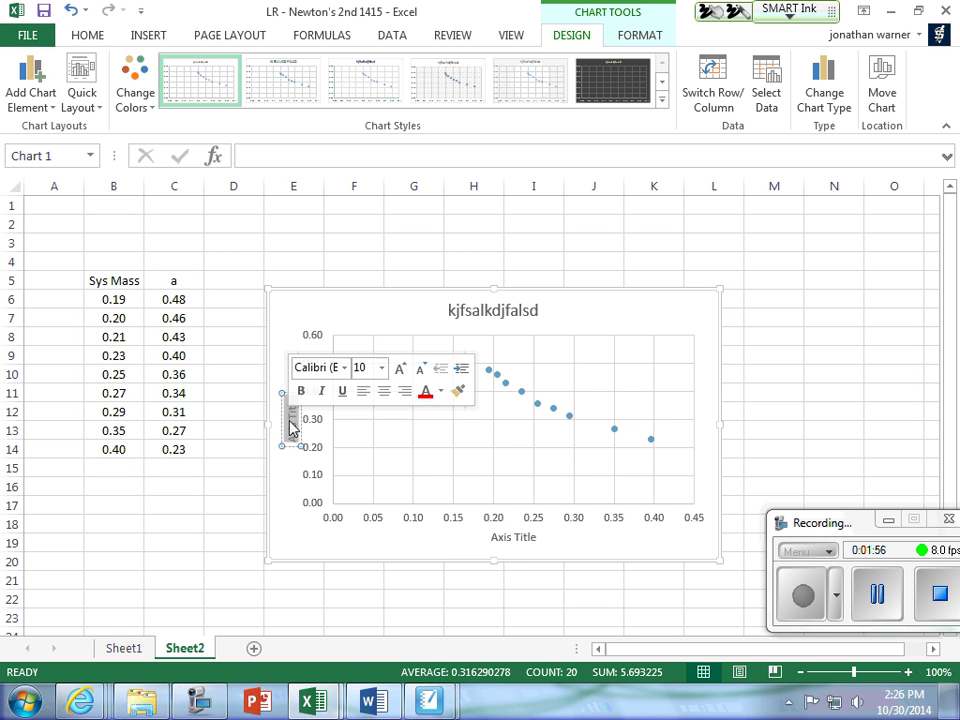
left_click(505, 534)
triple_click(512, 538)
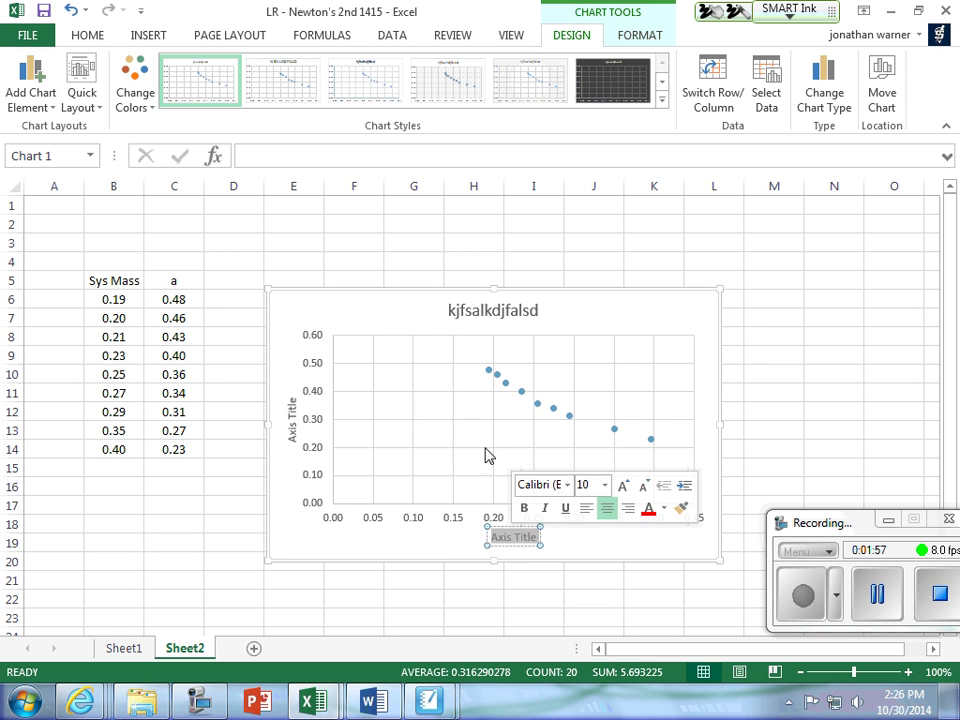
left_click(456, 401)
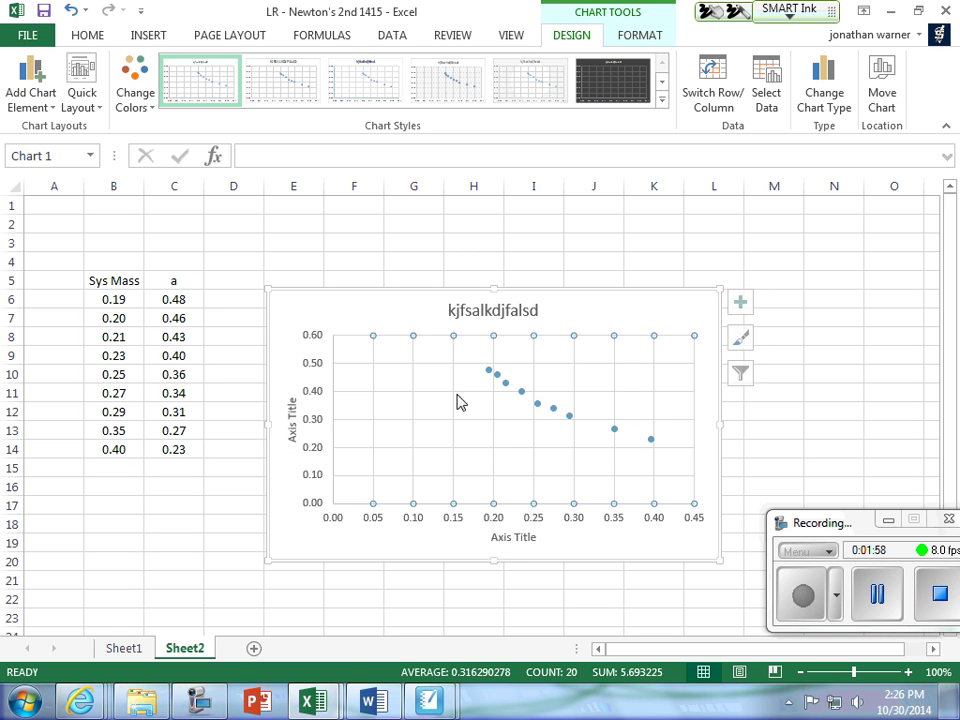
Add a linear trendline to the data series from its right-click menu
right_click(545, 403)
right_click(537, 405)
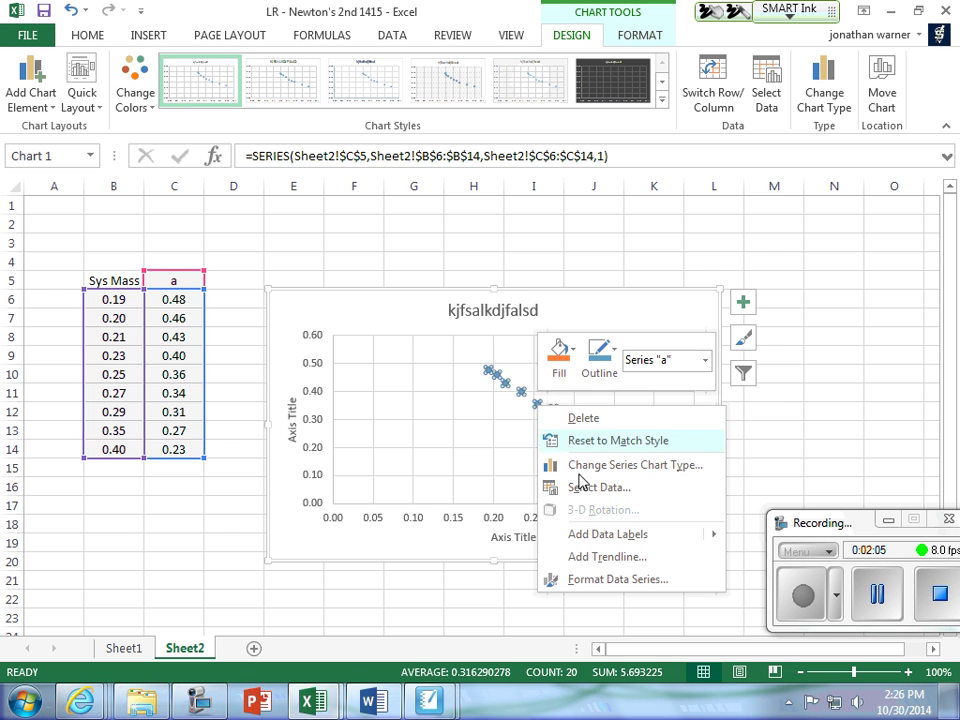
left_click(617, 557)
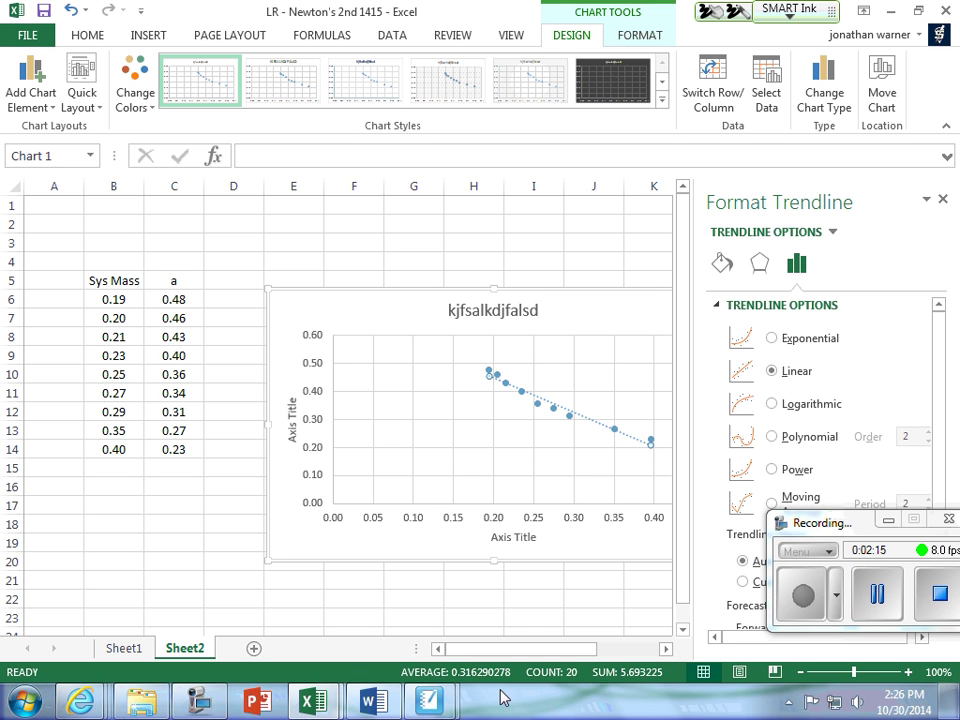
Handwrite 'y ∝ 1/x' and 'y ∝ x⁻¹' in ink above the chart
mouse_move(447, 712)
left_click_drag(336, 230, 324, 262)
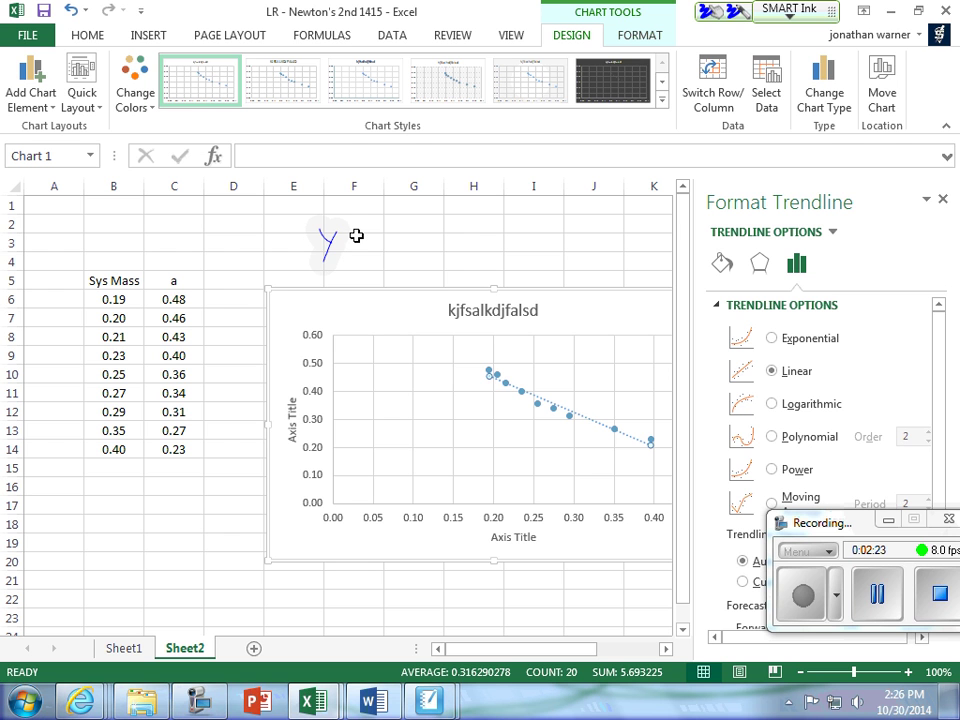
mouse_move(372, 231)
left_mouse_down()
mouse_move(375, 251)
mouse_move(399, 232)
mouse_move(412, 238)
left_mouse_up()
mouse_move(390, 245)
left_mouse_down()
mouse_move(410, 262)
mouse_move(391, 263)
left_mouse_up()
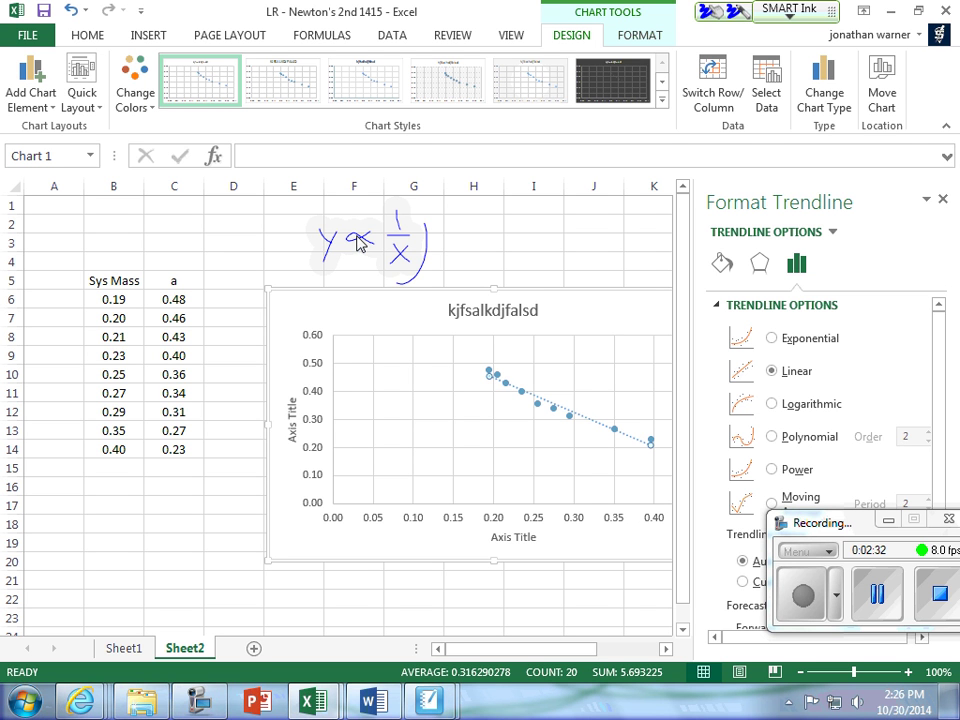
mouse_move(476, 228)
left_mouse_down()
mouse_move(488, 241)
mouse_move(484, 262)
left_mouse_up()
mouse_move(530, 233)
left_mouse_down()
mouse_move(531, 245)
mouse_move(558, 250)
mouse_move(547, 251)
mouse_move(581, 221)
mouse_move(590, 230)
left_mouse_up()
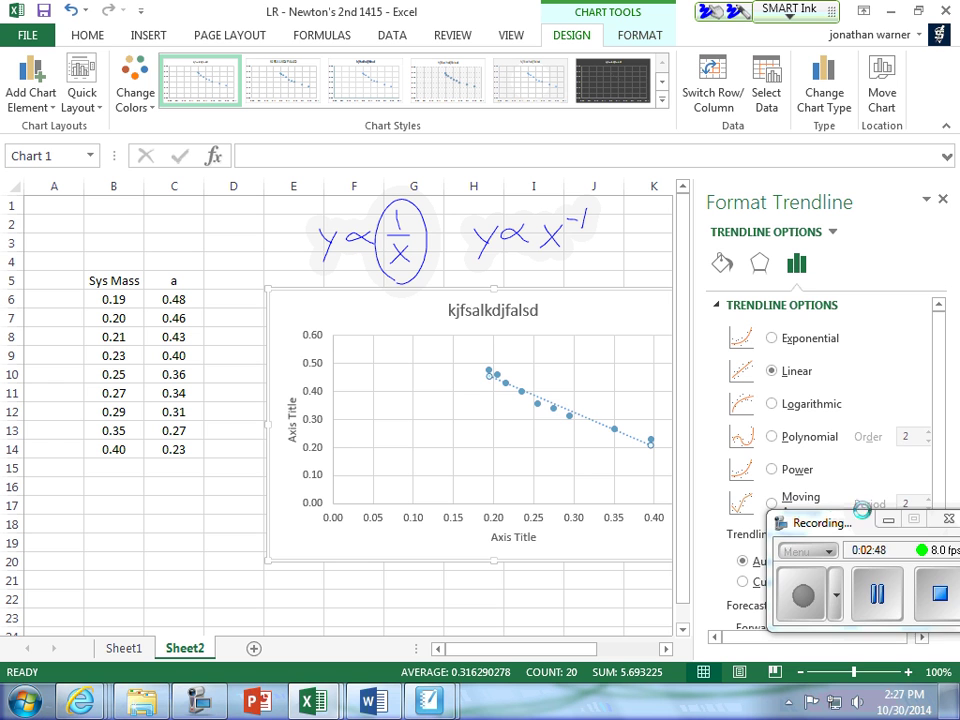
Change the trendline type to Power and scroll down to the Forecast options
left_click(772, 470)
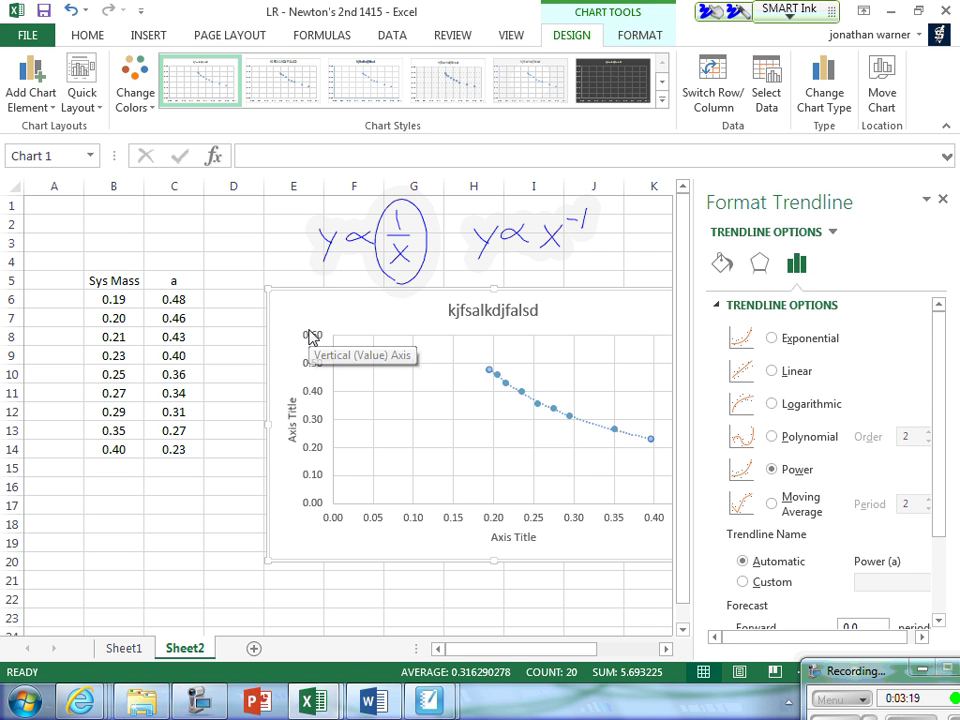
left_click_drag(939, 386, 943, 479)
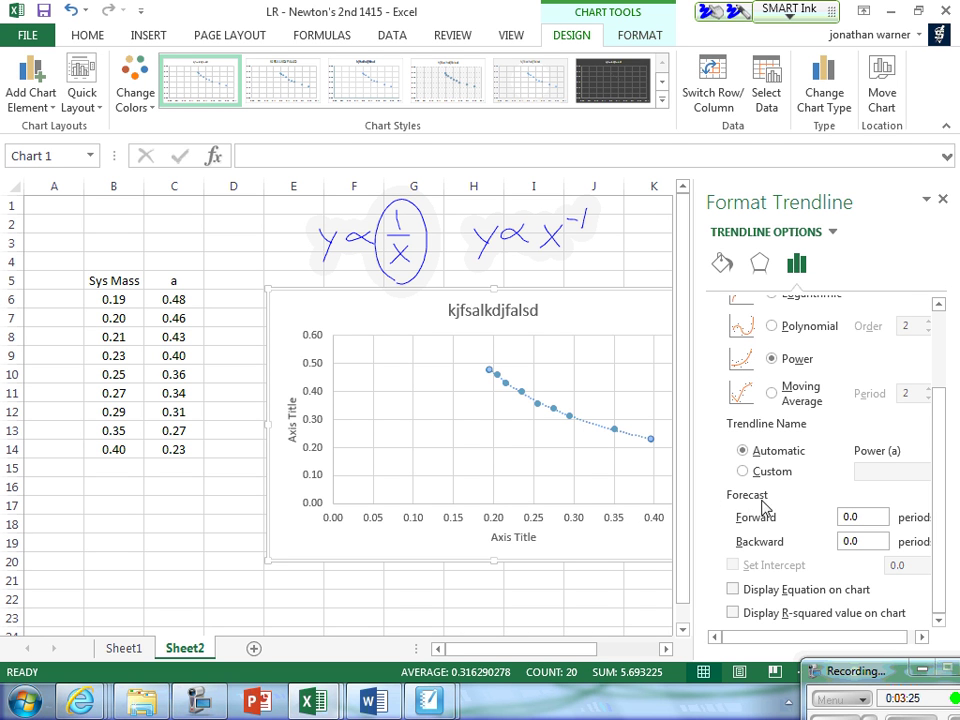
Set the trendline's Forecast Backward value to 0.15, then correct it to 0.10
left_click(869, 517)
double_click(879, 541)
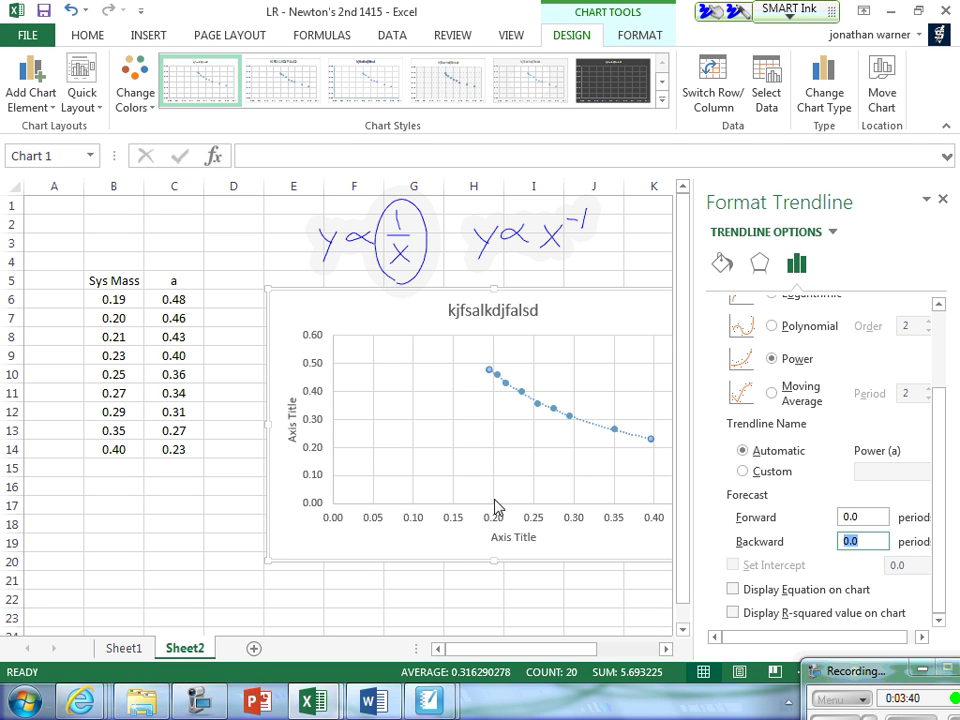
left_click_drag(489, 506, 460, 500)
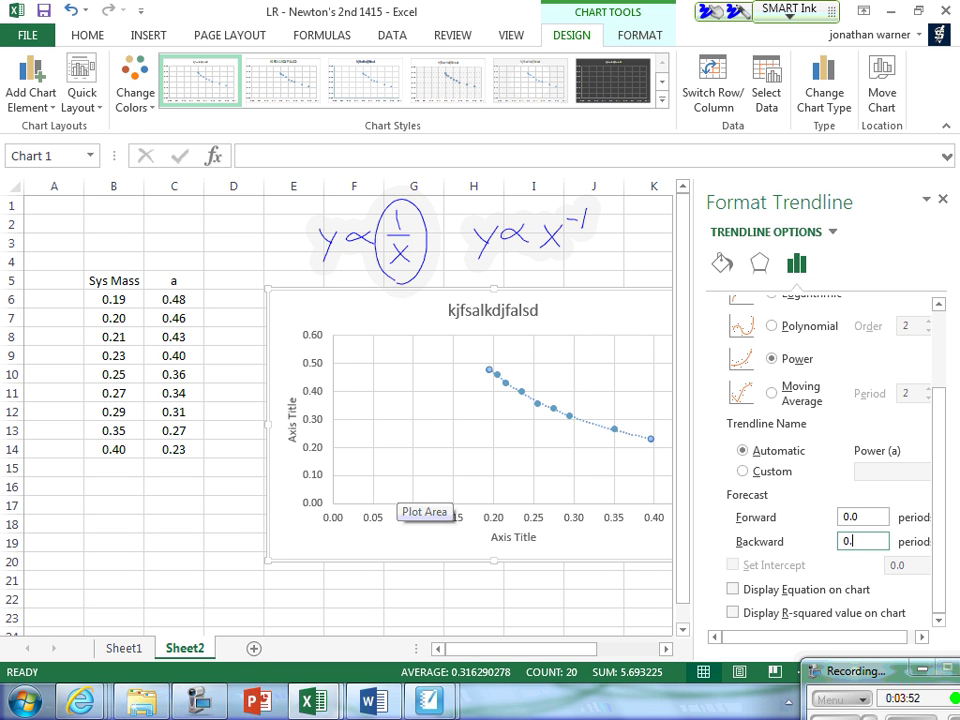
type("15")
key("Tab")
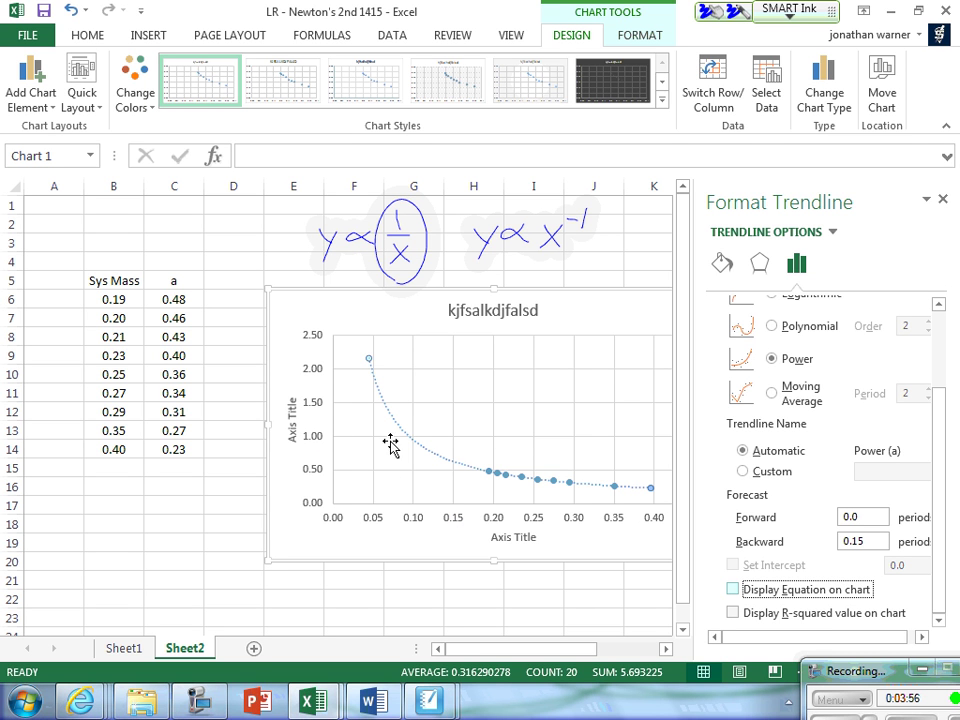
left_click(868, 541)
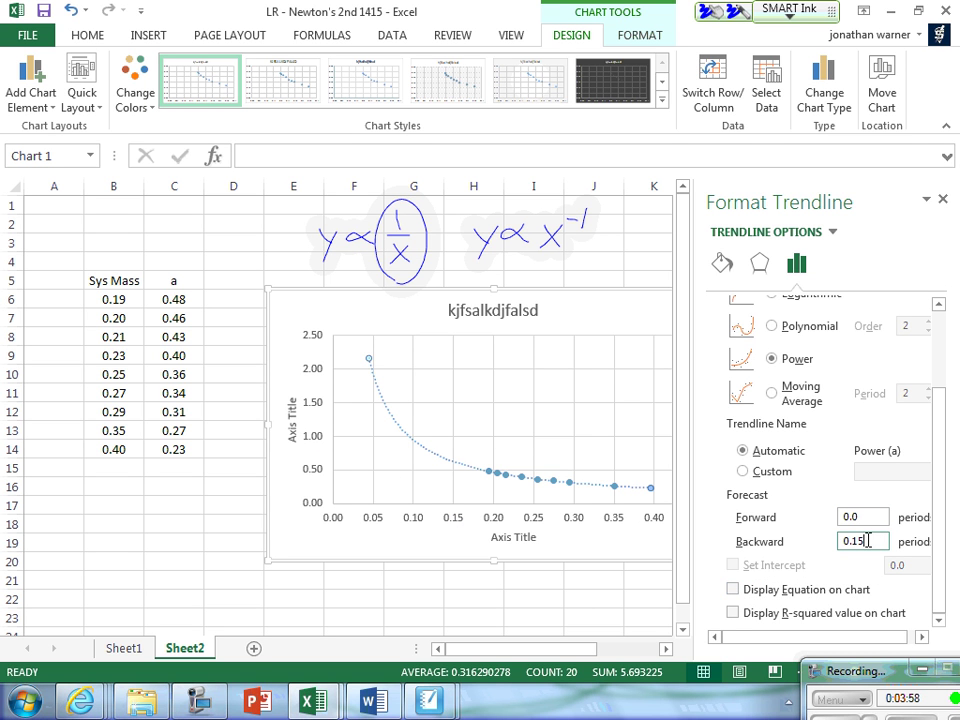
type("0")
key("Tab")
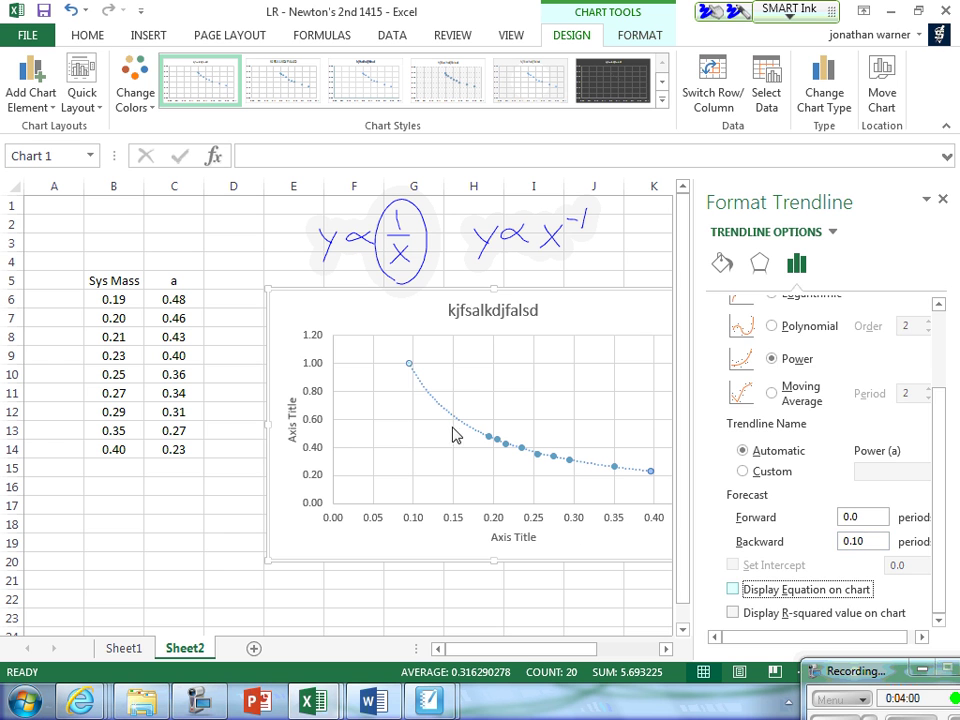
left_click(408, 366)
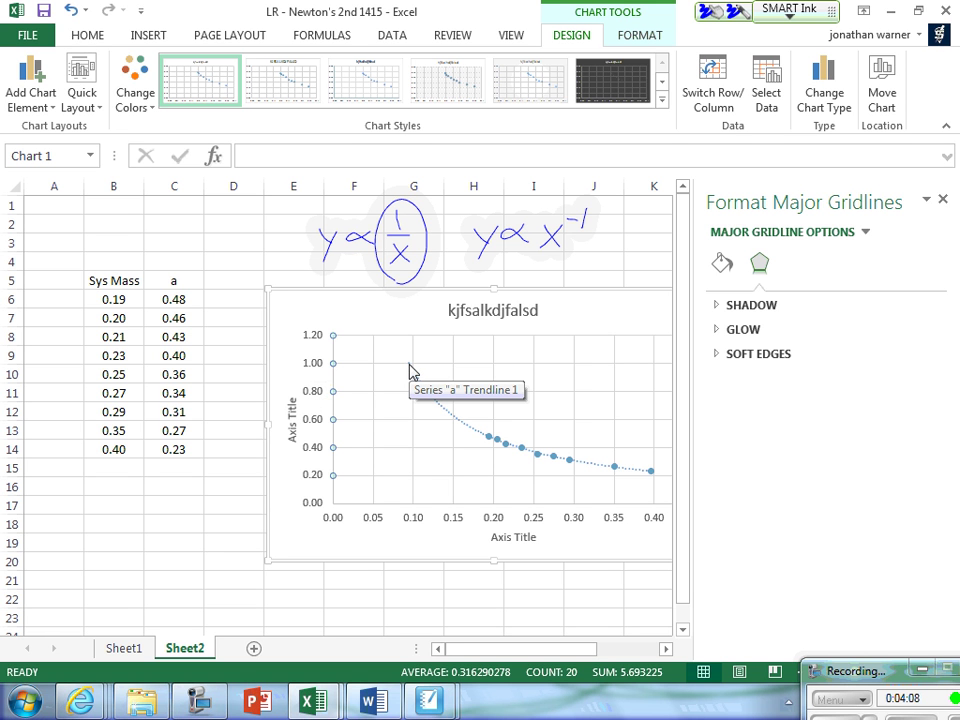
Enlarge and reposition the chart, then close the formatting pane
left_click_drag(265, 289, 238, 210)
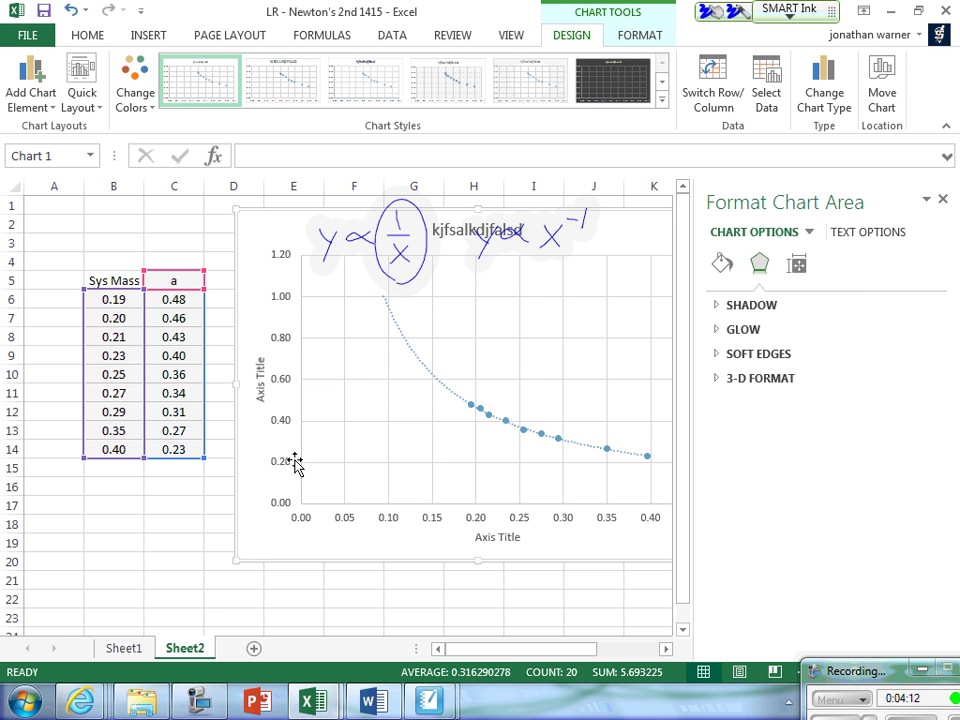
left_click_drag(280, 461, 266, 510)
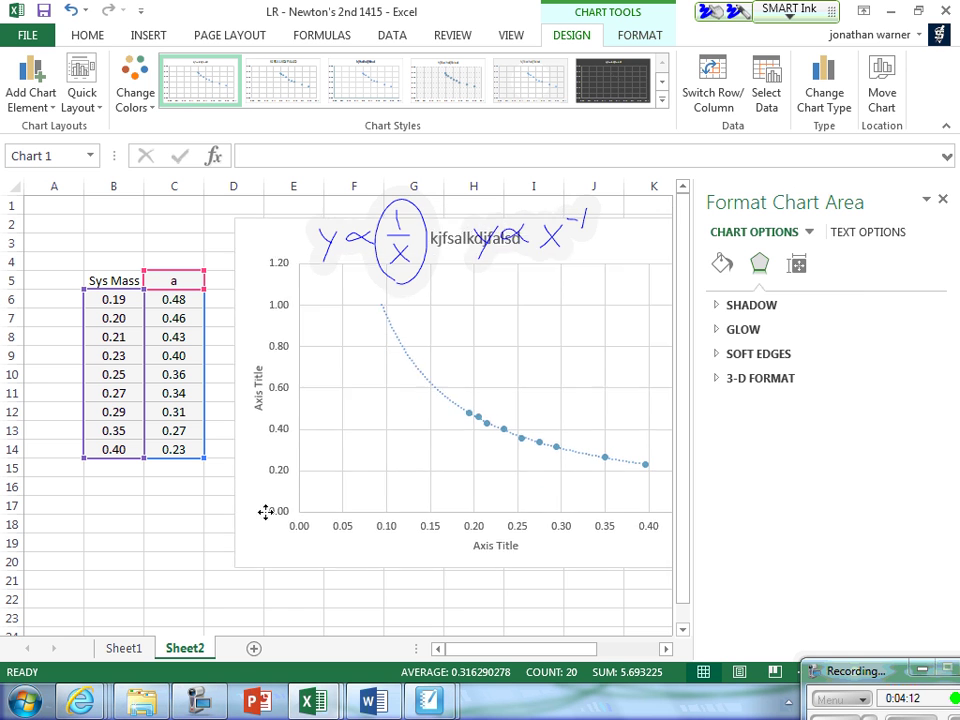
left_click(942, 198)
Add minor gridlines to the chart's horizontal axis
right_click(404, 553)
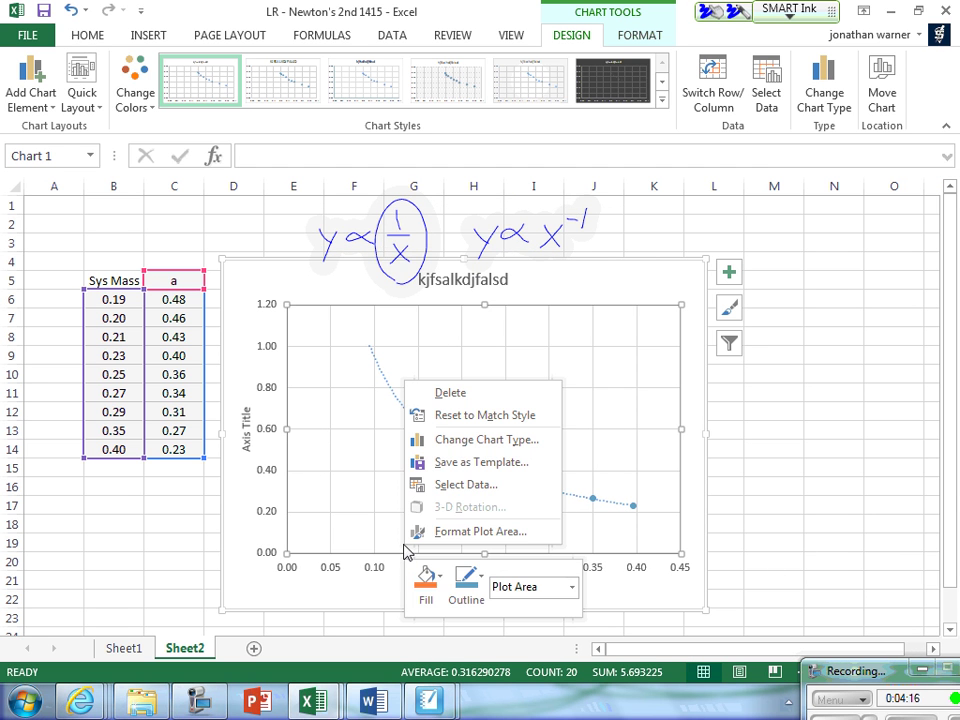
right_click(389, 575)
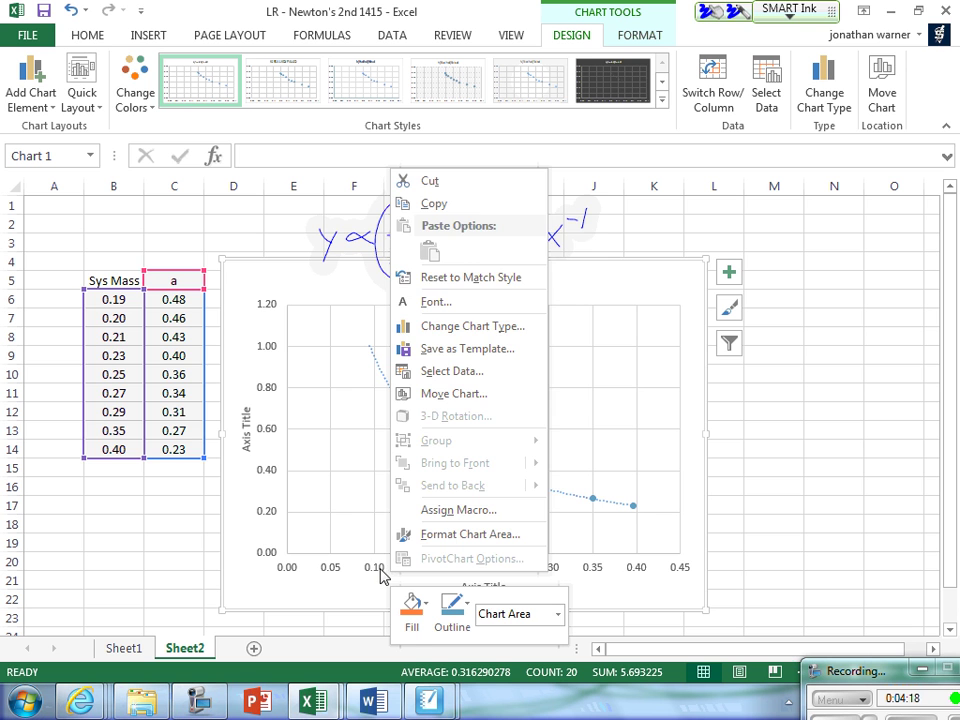
right_click(380, 566)
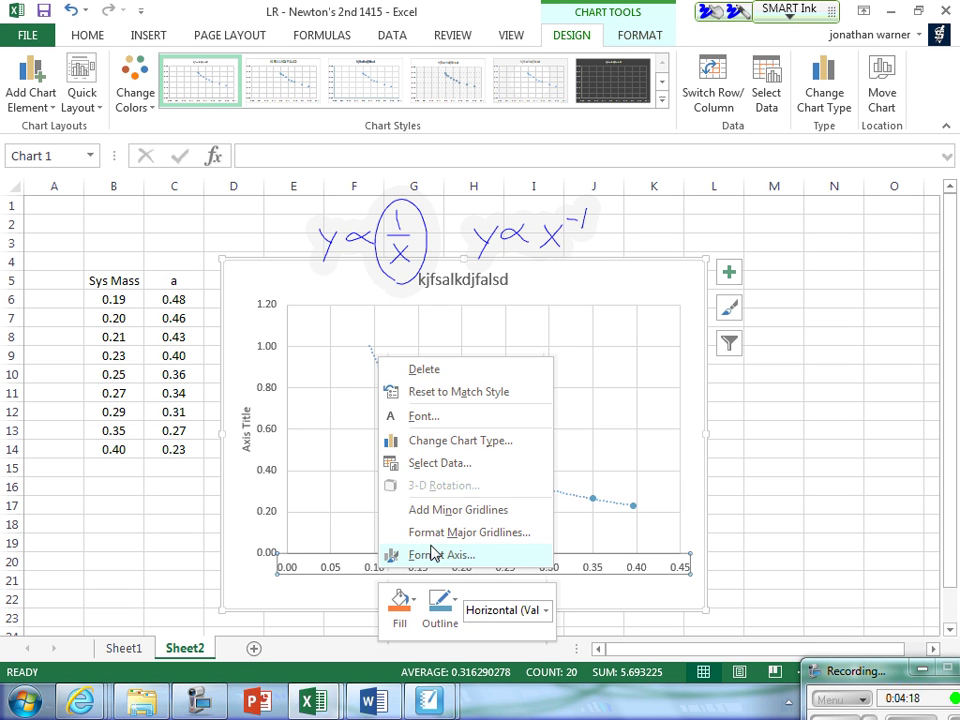
left_click(378, 568)
right_click(378, 568)
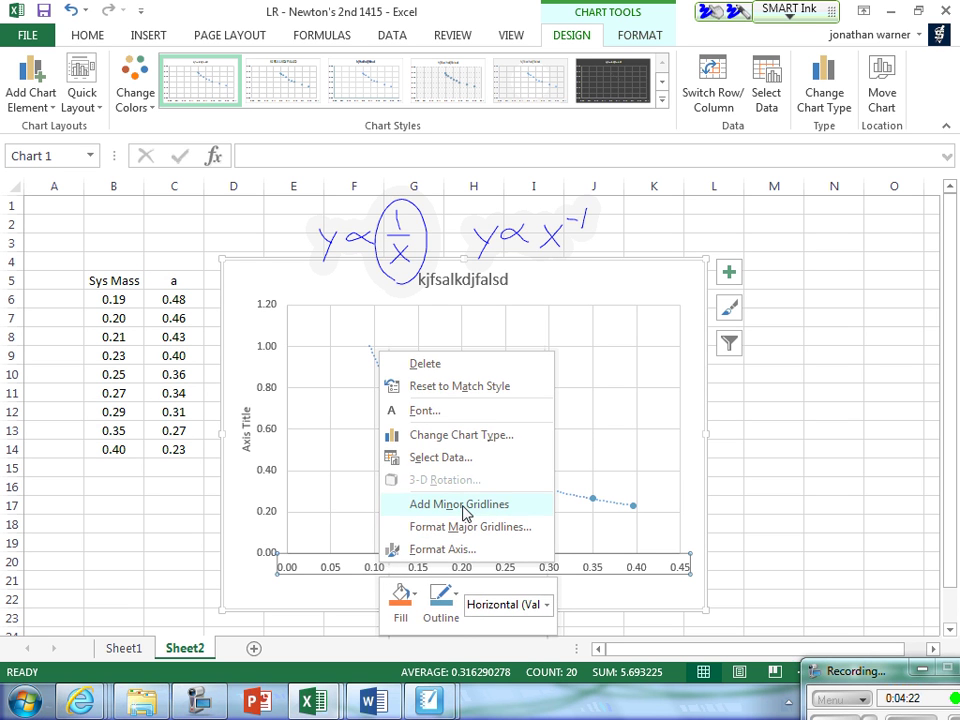
left_click(441, 503)
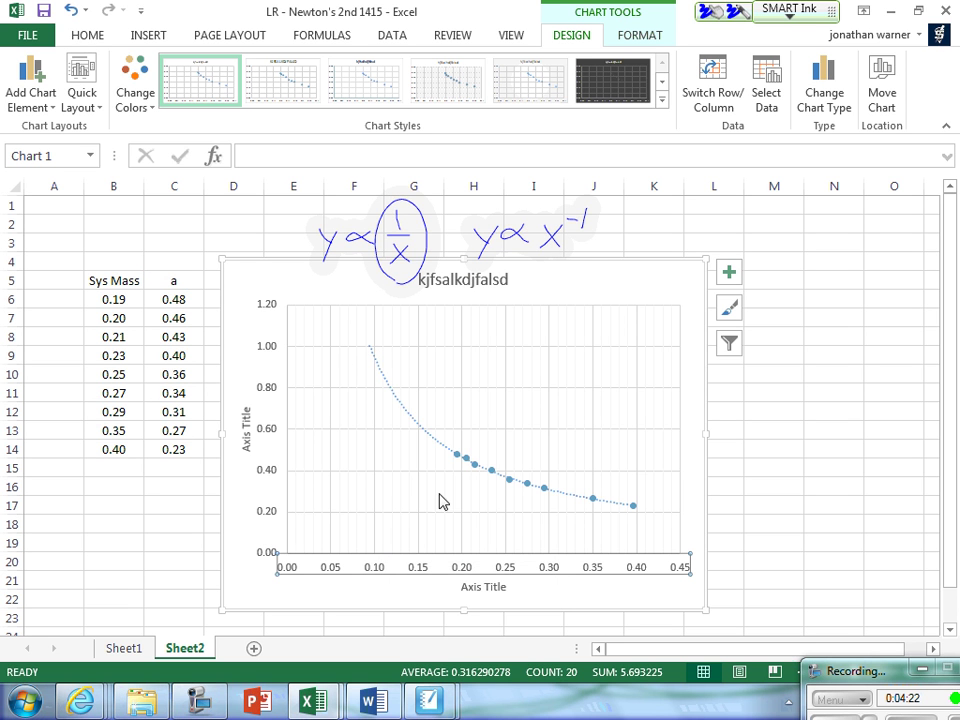
Make the chart taller and wider, then erase the handwritten 'y ∝ 1/x' ink
left_click(703, 258)
left_click_drag(703, 258, 730, 206)
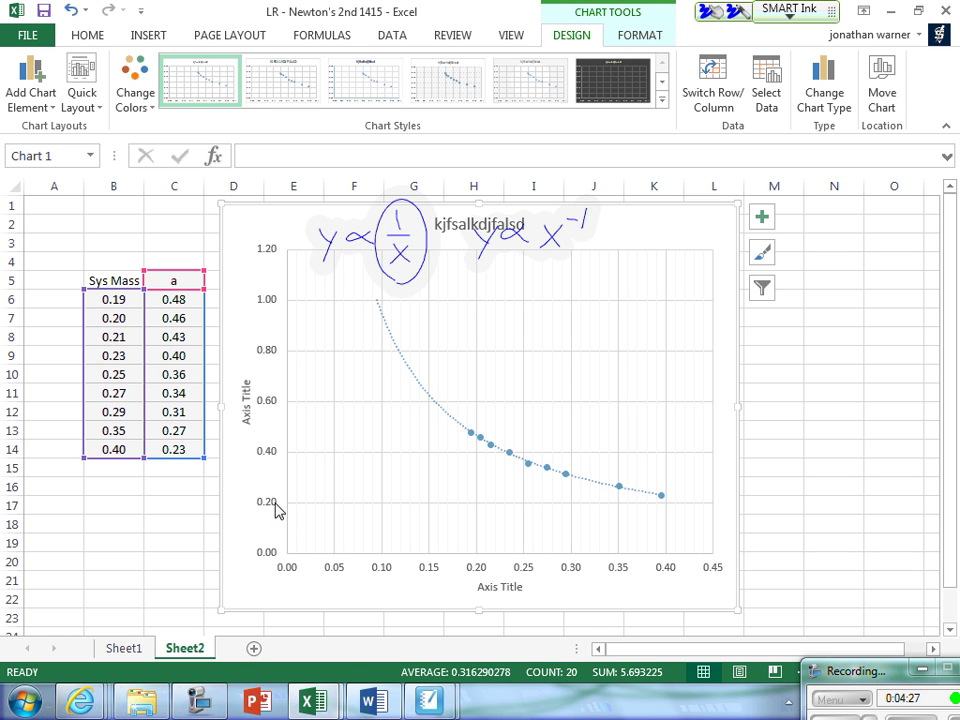
left_click_drag(222, 613, 216, 632)
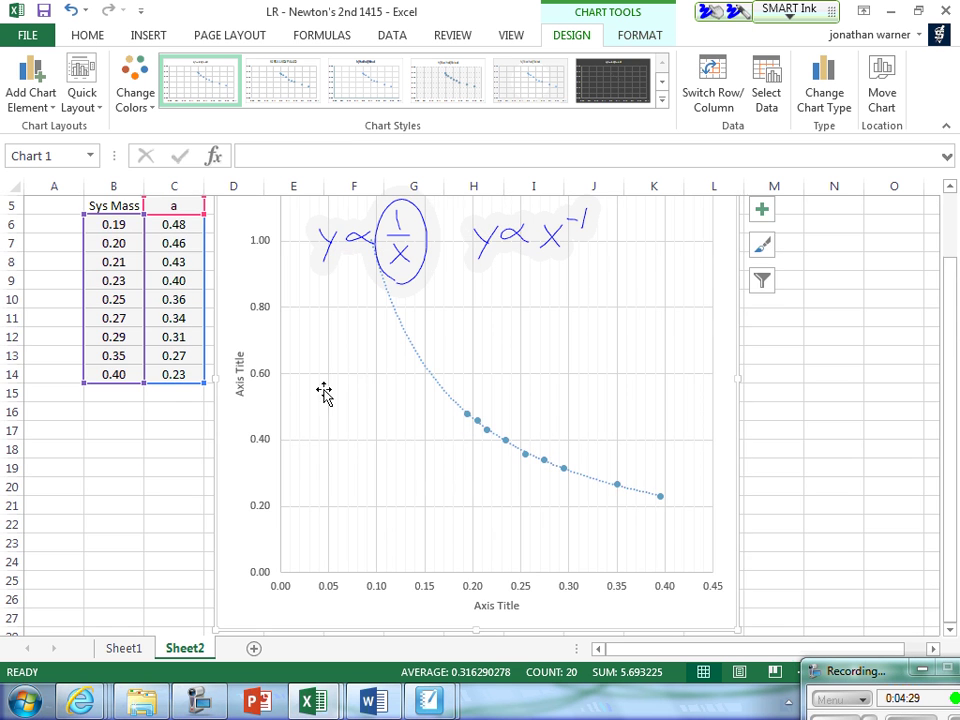
left_click_drag(733, 377, 768, 377)
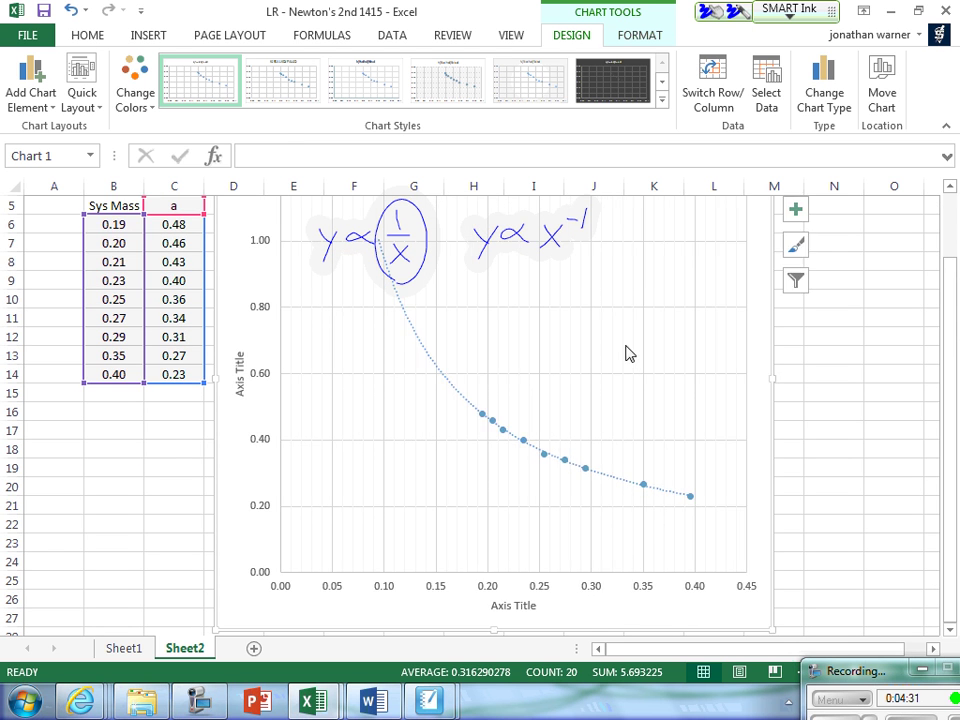
scroll(634, 354, "up", 2)
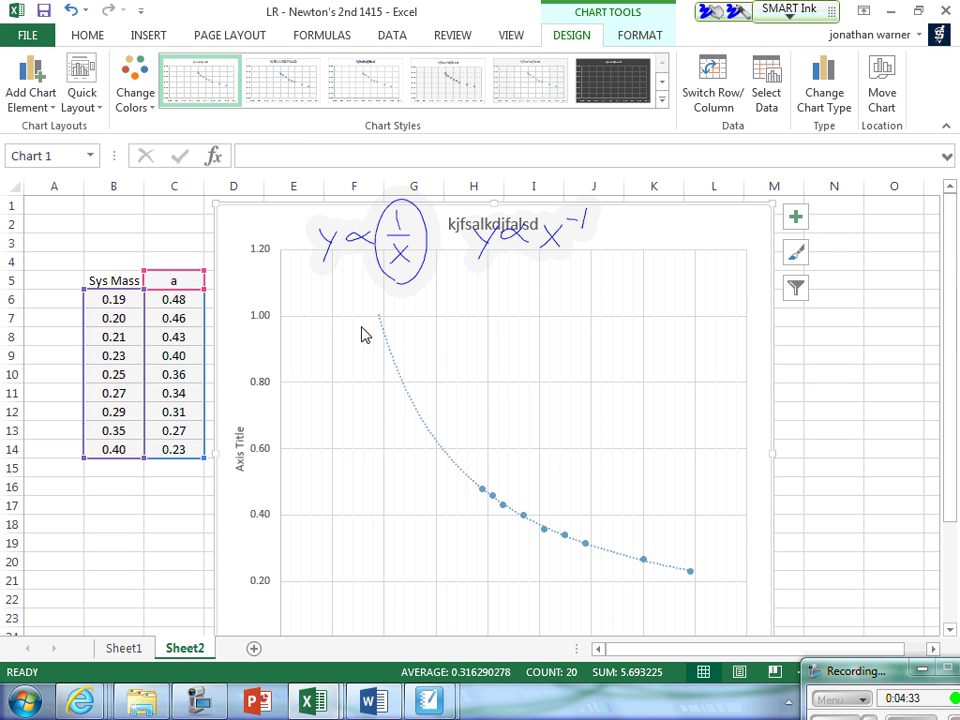
scroll(432, 340, "down", 1)
scroll(432, 340, "down", 1)
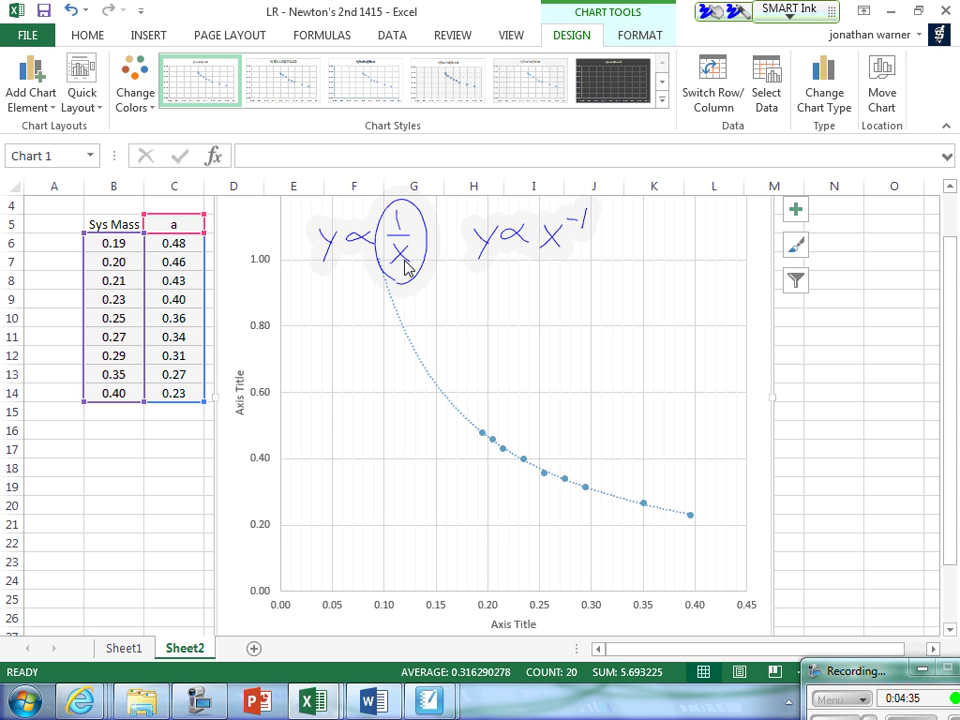
left_click(311, 274)
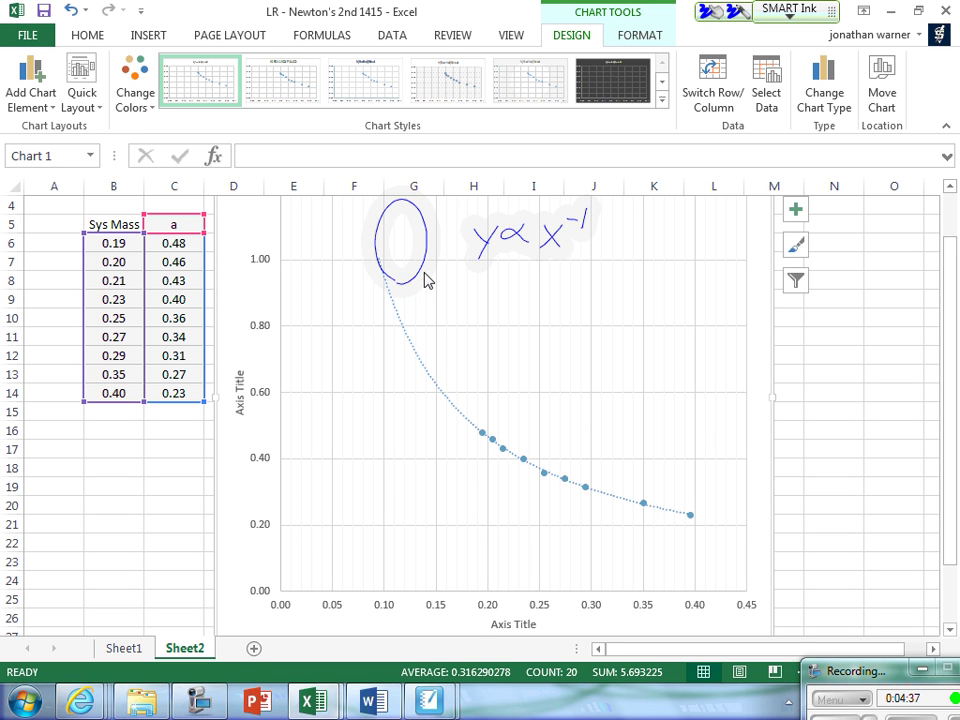
Delete the leftover ink circle from the chart
left_click(388, 285)
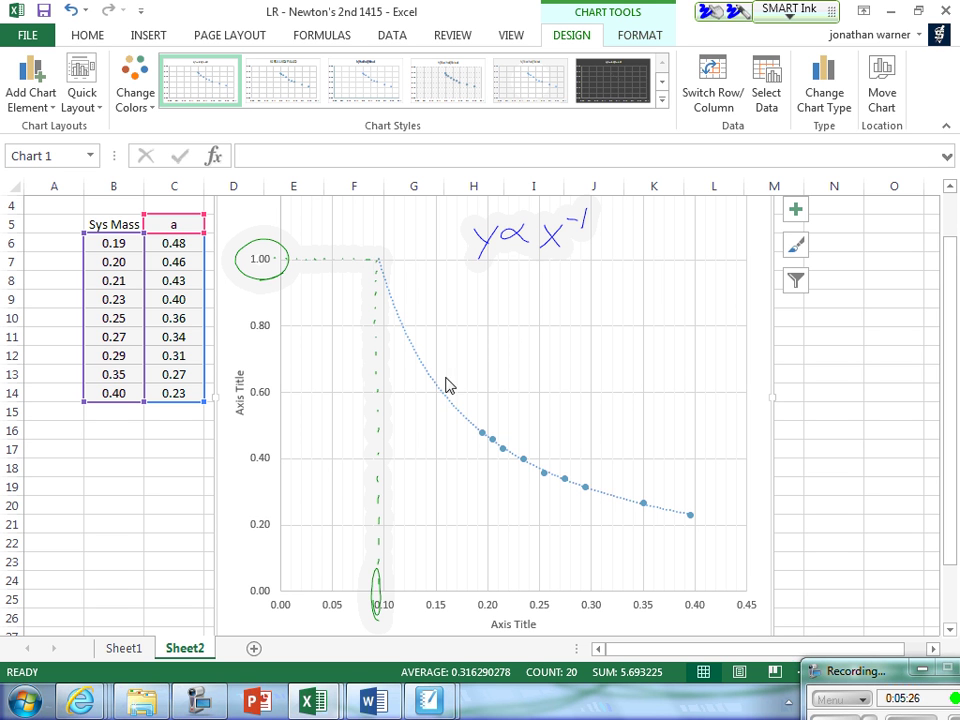
Change the power trendline's Forecast Backward to 0.11 so the curve starts above 1.00
left_click(455, 413)
right_click(455, 413)
left_click(538, 538)
scroll(877, 543, "down", 3)
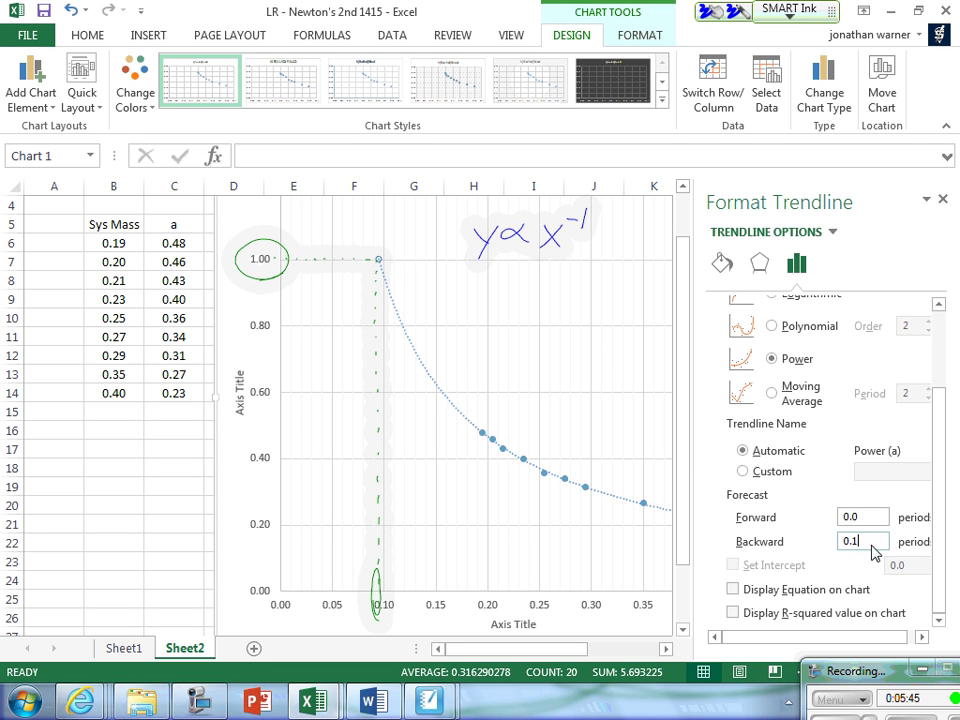
type("1")
left_click(863, 513)
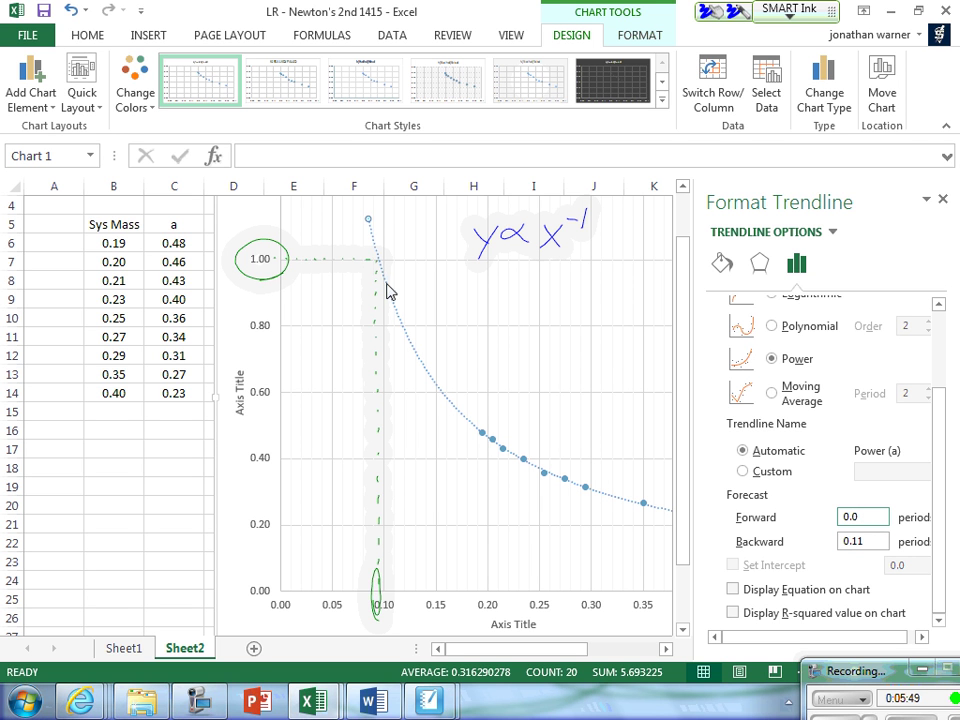